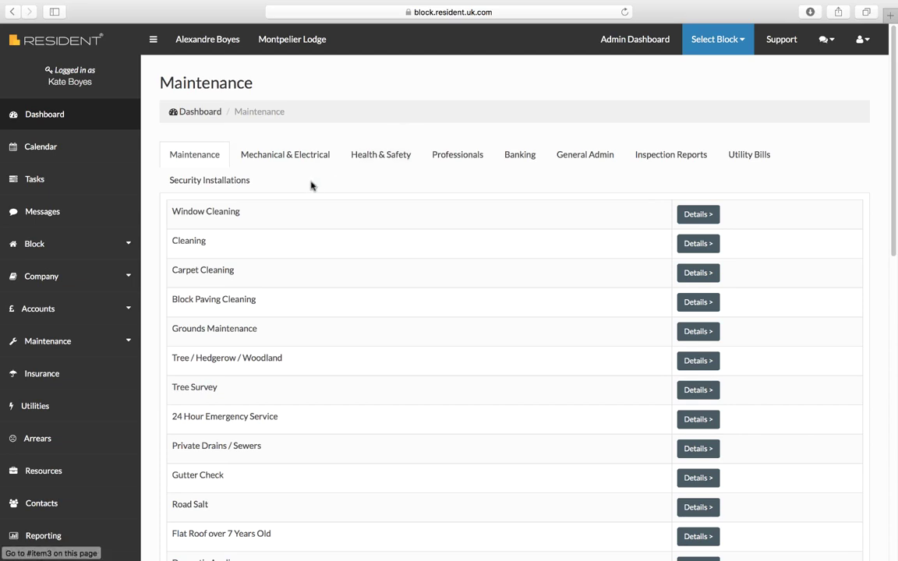
Open the maintenance details listing for the block.
left_click(51, 343)
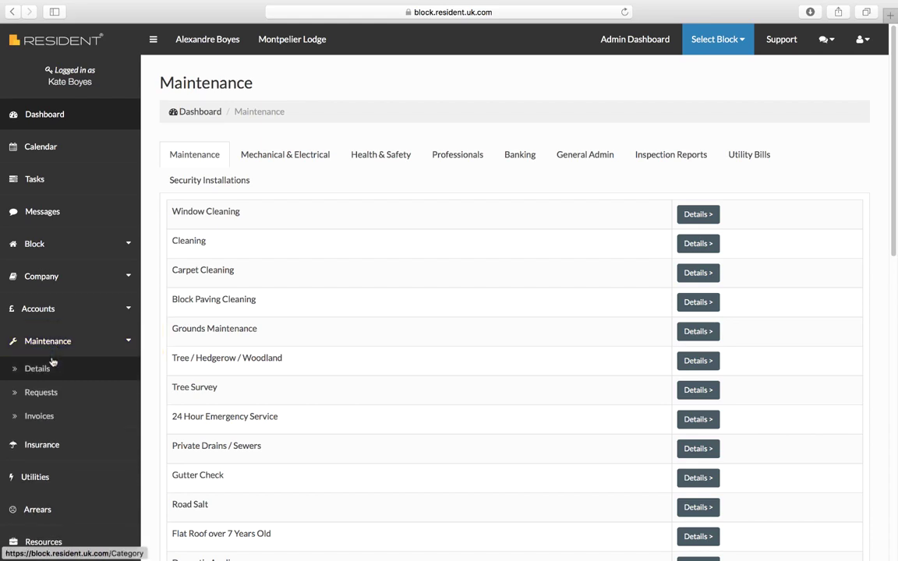
left_click(51, 368)
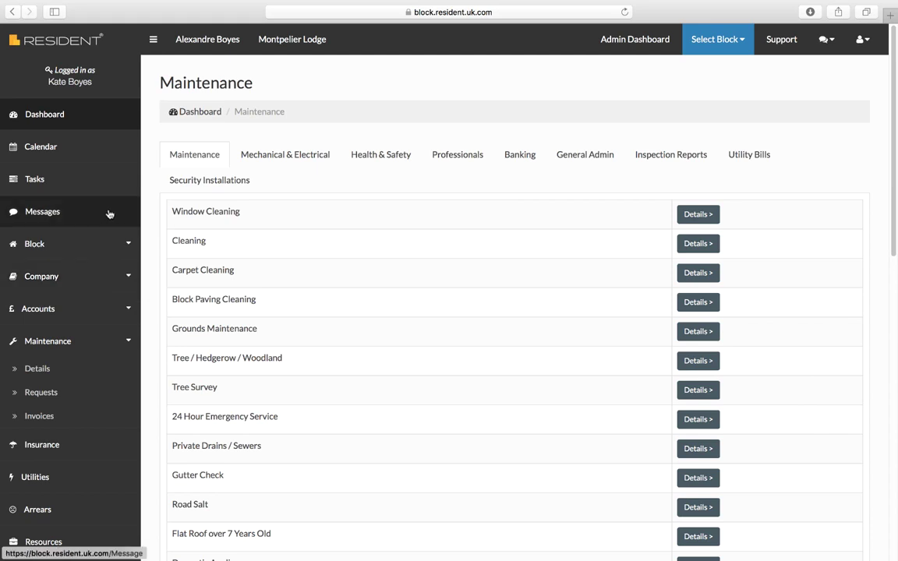
Search the existing blocks for "Montp" and access the Montpelier Lodge block.
left_click(202, 113)
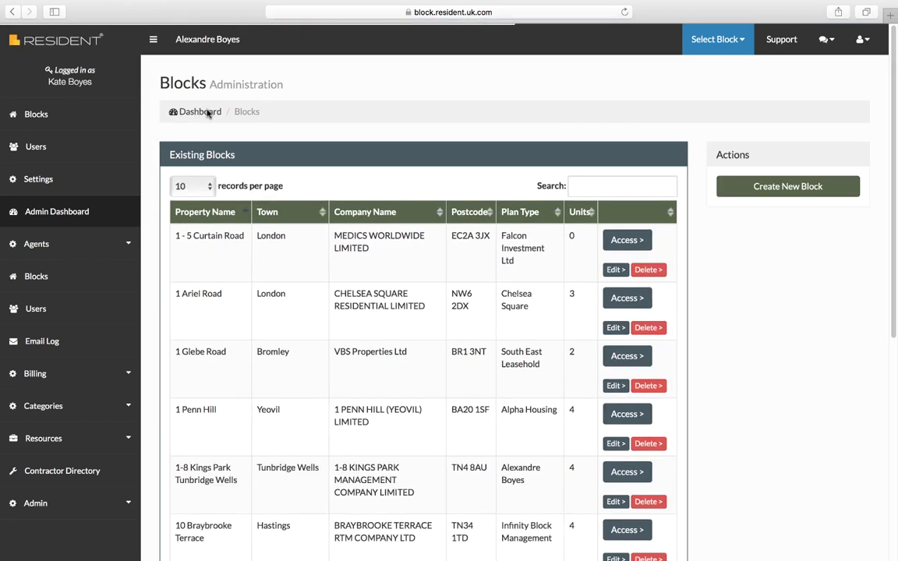
left_click(590, 185)
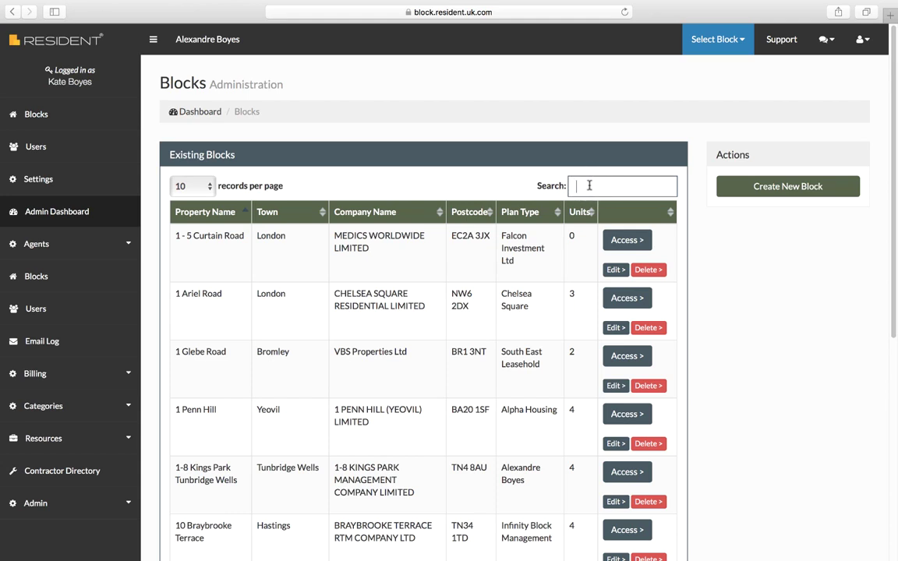
type("Mont")
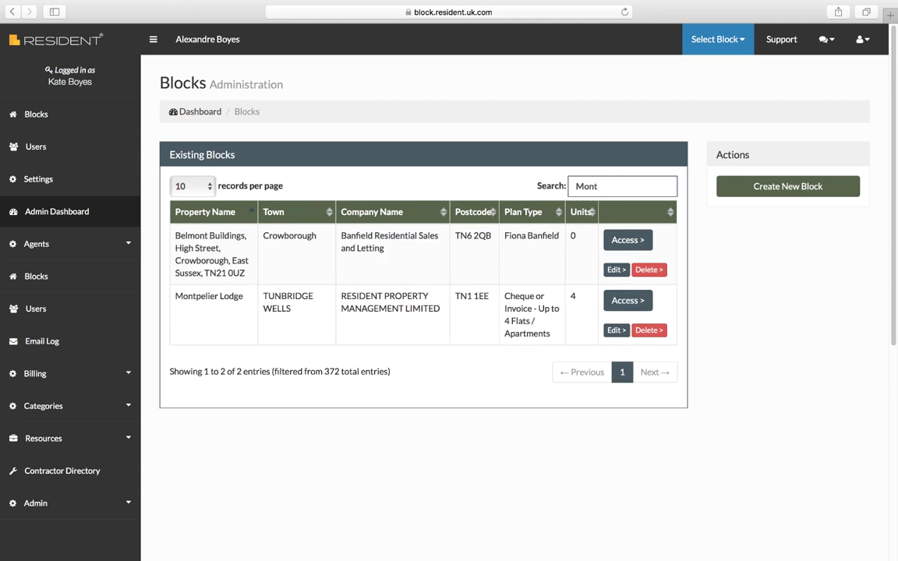
type("p")
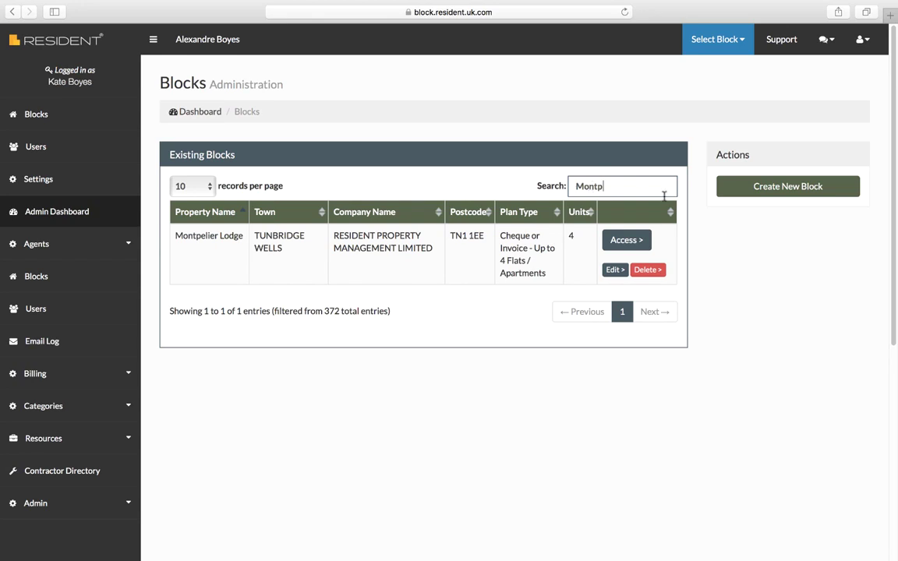
left_click(626, 240)
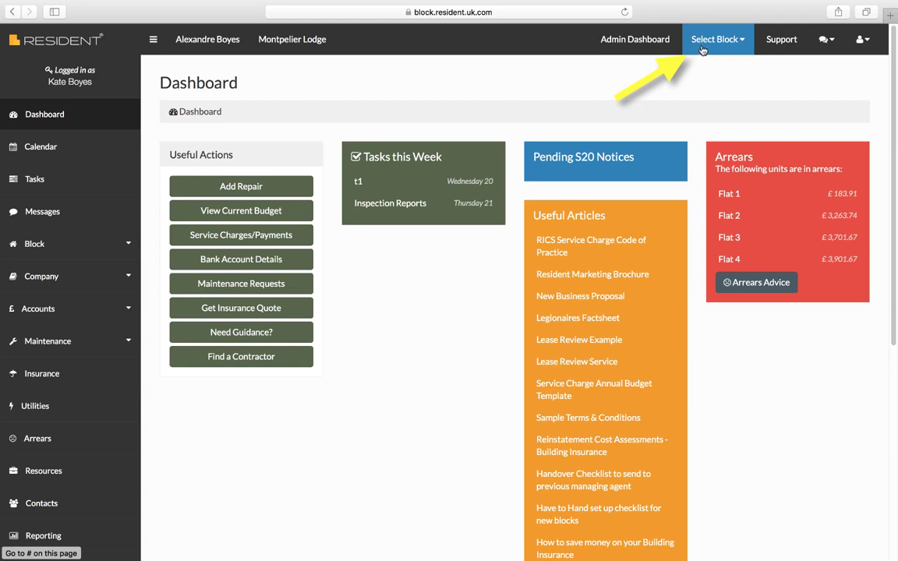
Examine the list of selectable blocks, the message options and the account options.
left_click(746, 41)
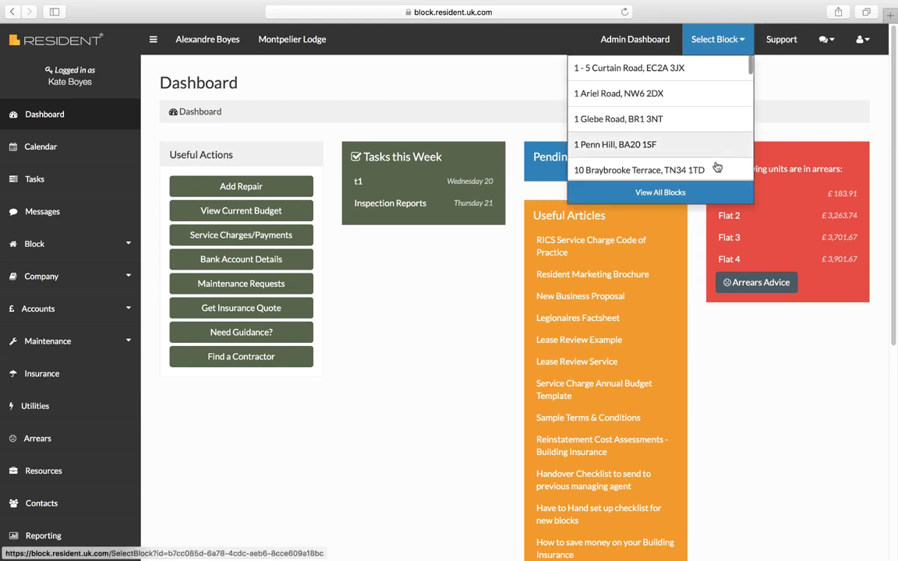
left_click(825, 39)
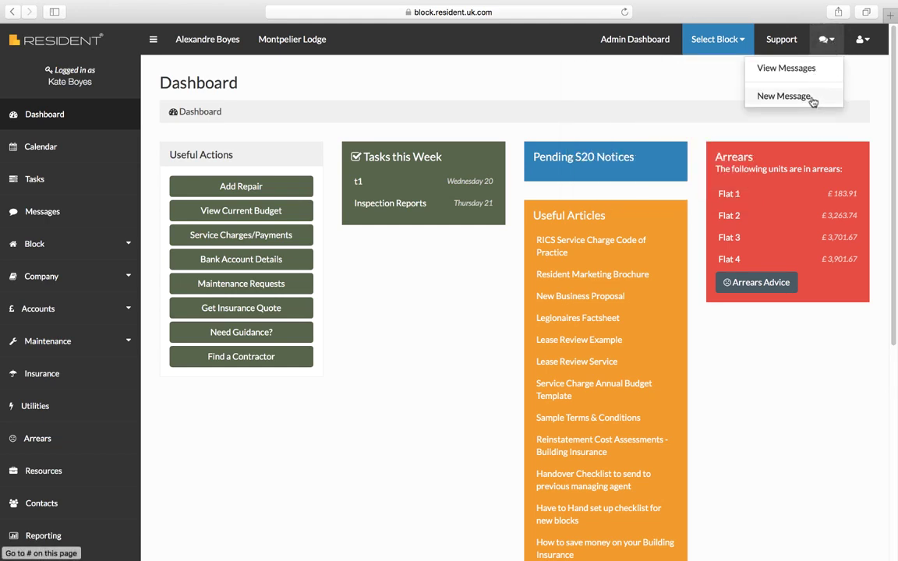
left_click(861, 39)
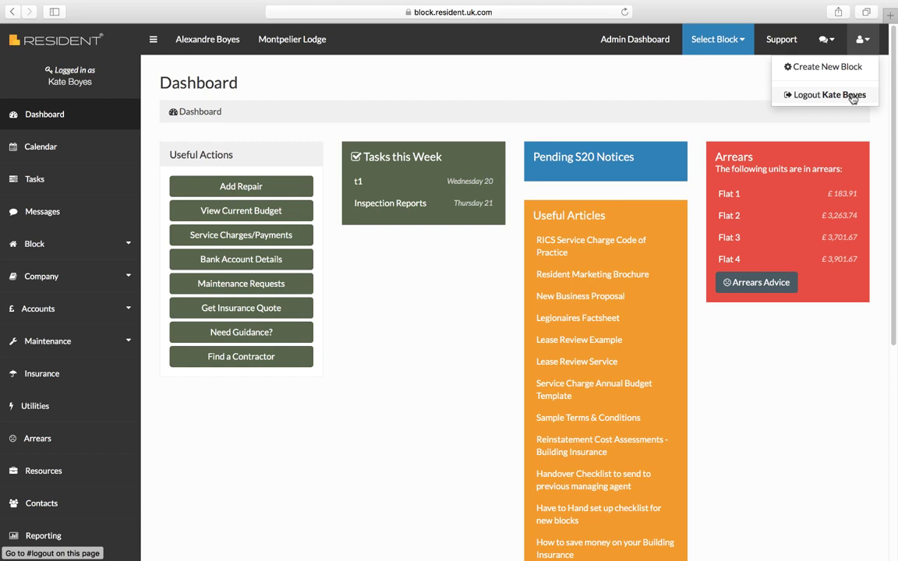
View the Support page and return to the Montpelier Lodge dashboard.
left_click(783, 41)
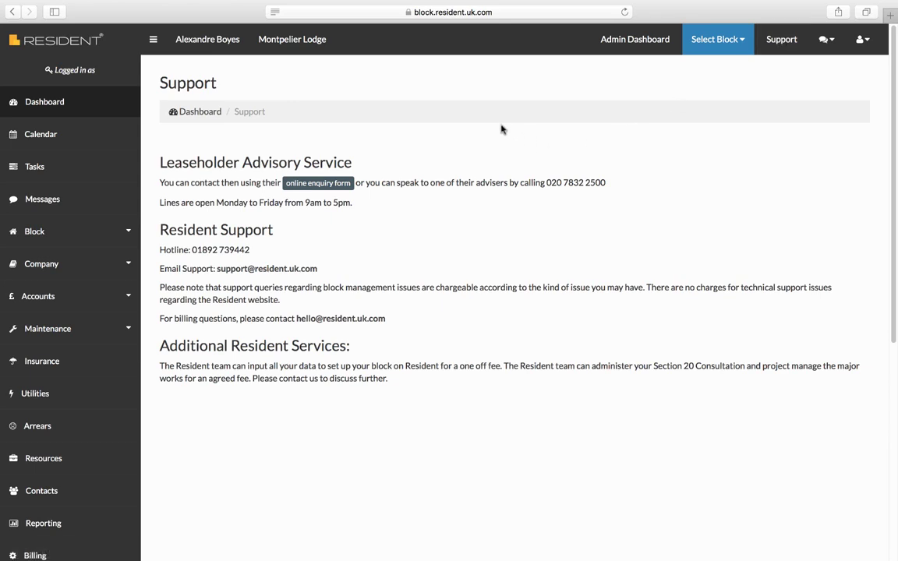
left_click(307, 47)
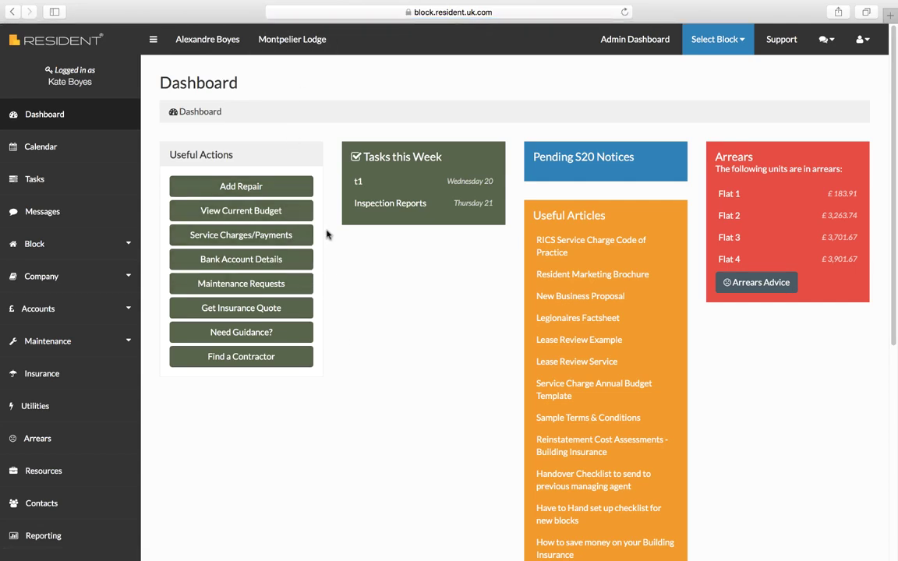
left_click(11, 12)
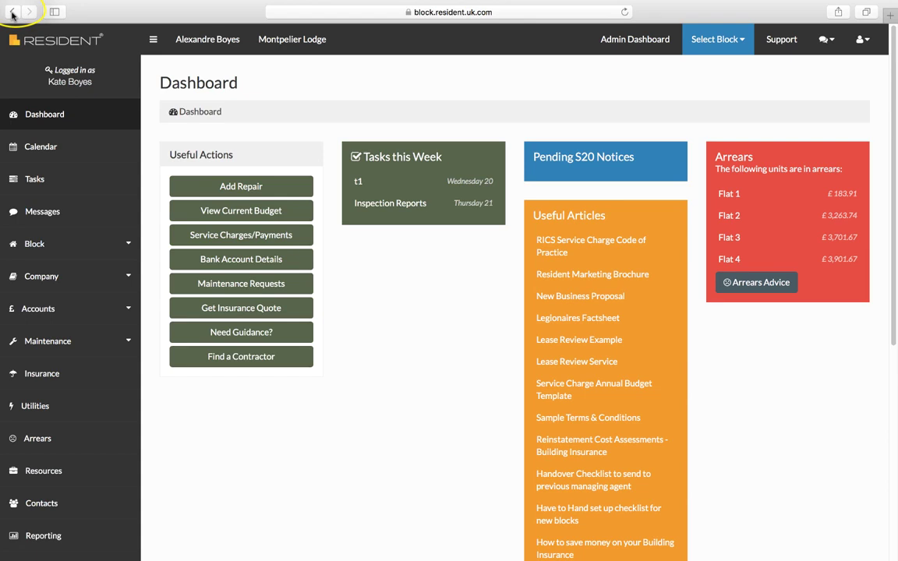
left_click(12, 13)
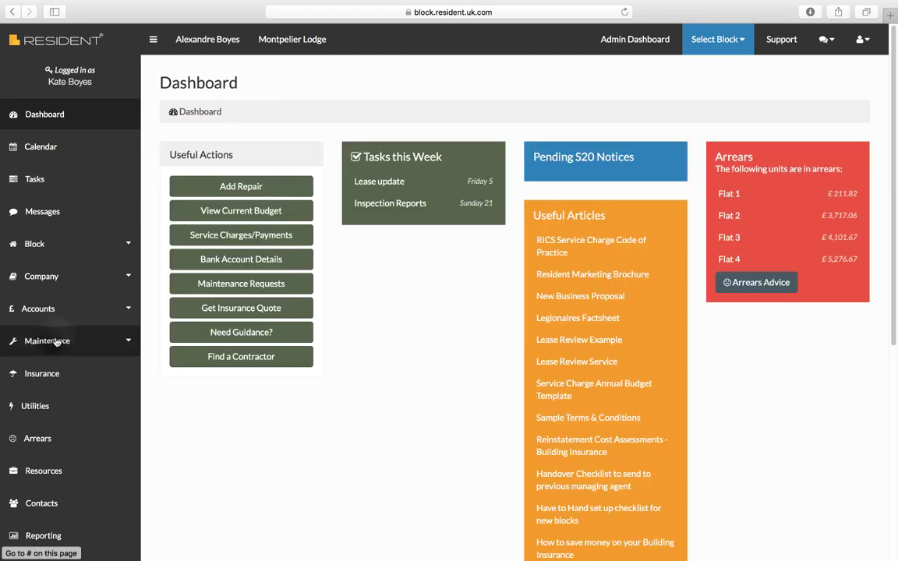
Open the Window Cleaning category from the block's maintenance details.
left_click(56, 343)
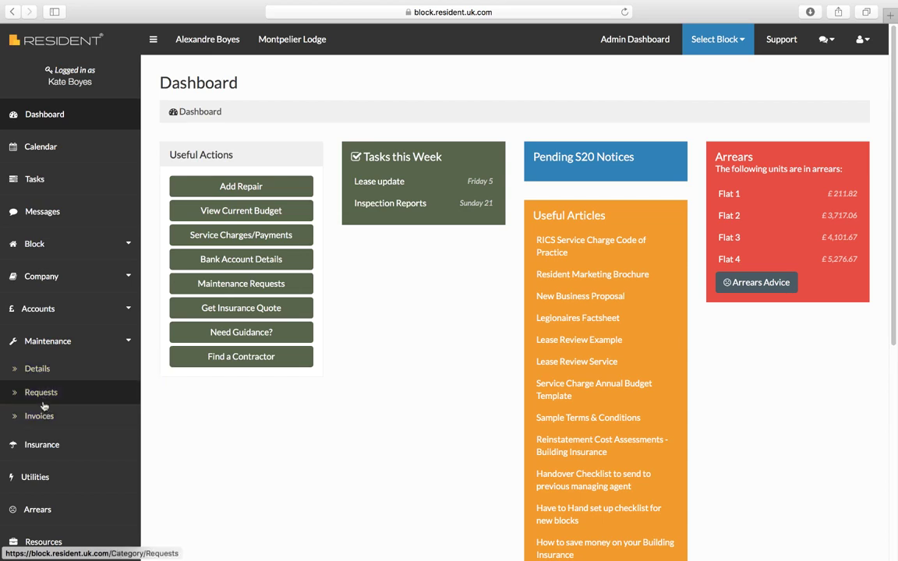
left_click(39, 373)
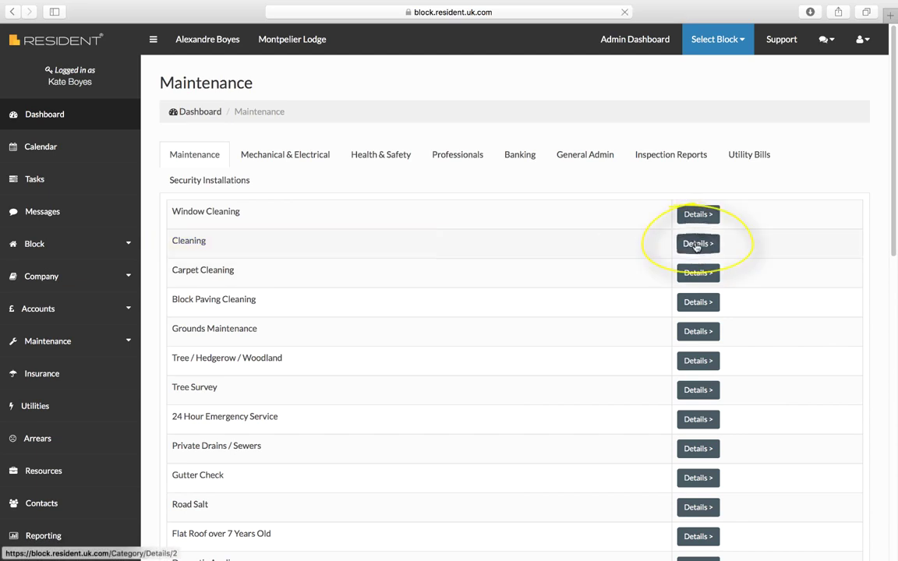
left_click(696, 244)
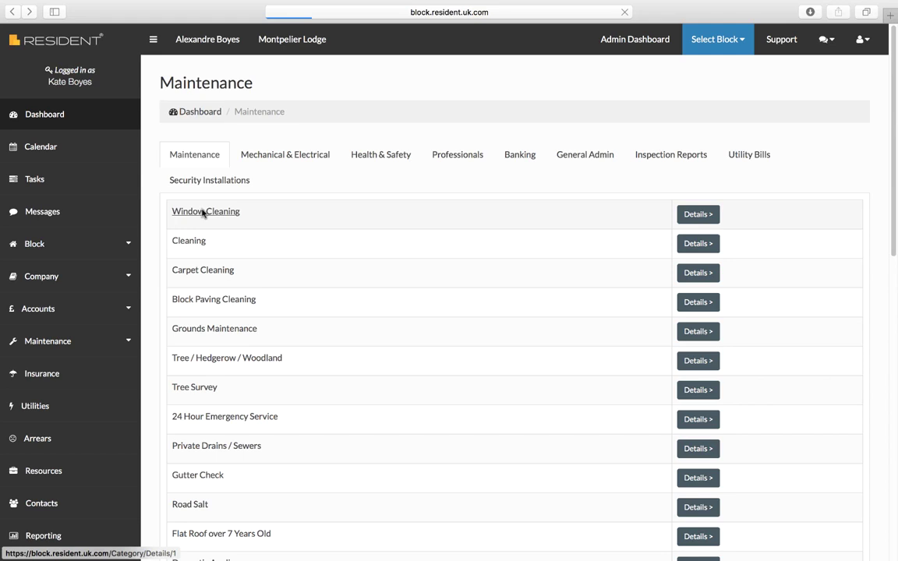
left_click(203, 208)
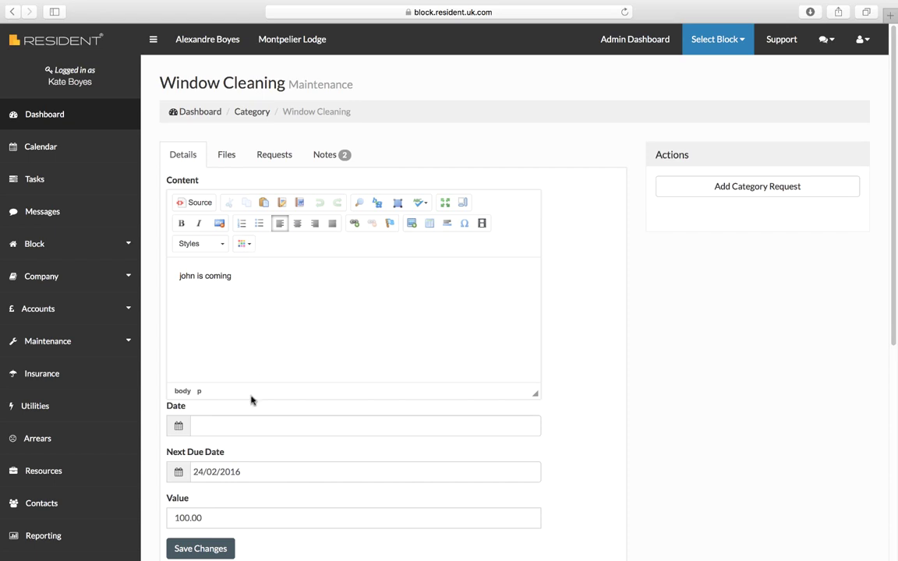
Review the Window Cleaning date, next due date, content and value fields, and save the category.
left_click(222, 473)
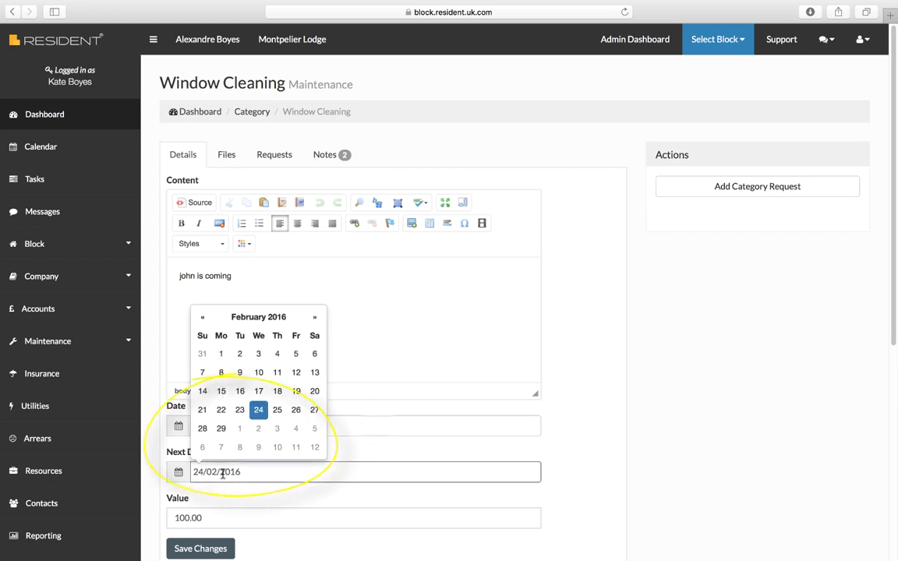
left_click(378, 429)
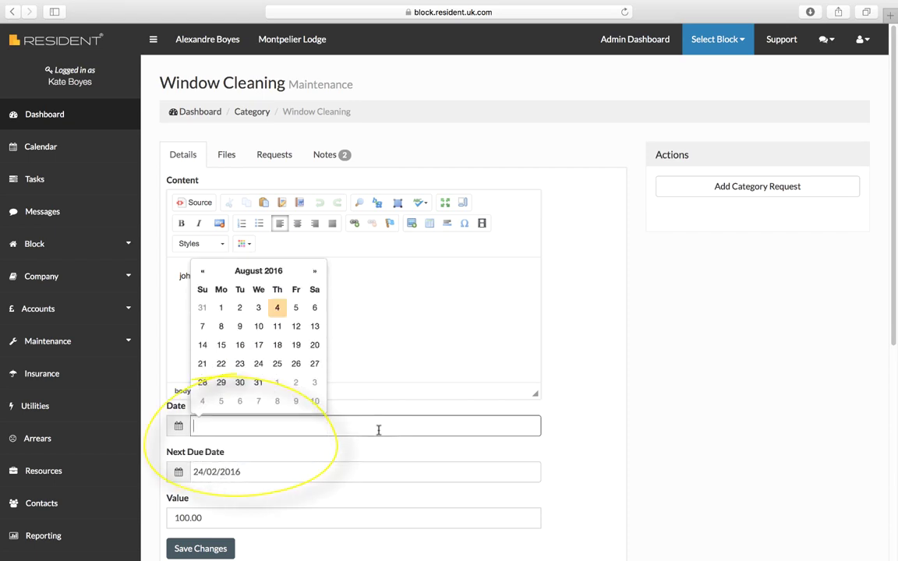
left_click(211, 472)
left_click(362, 358)
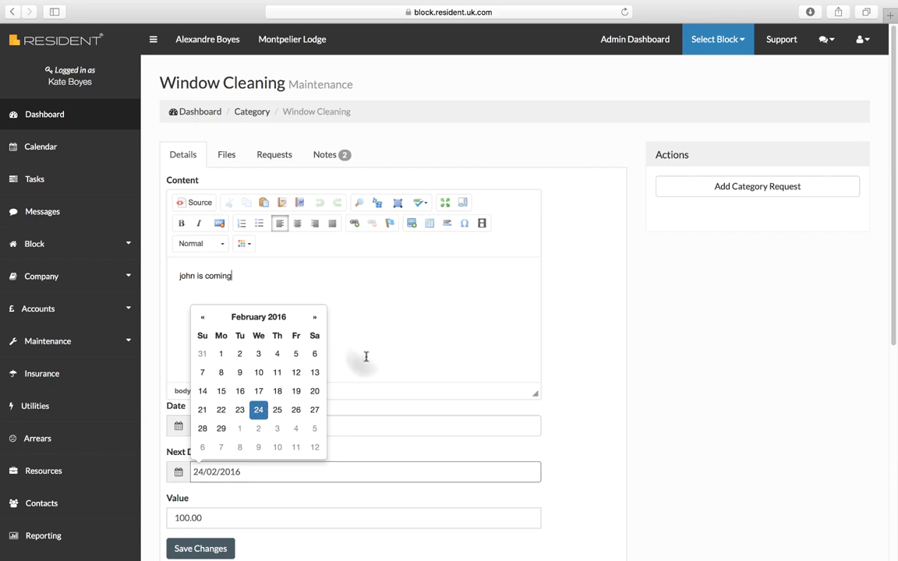
left_click(198, 518)
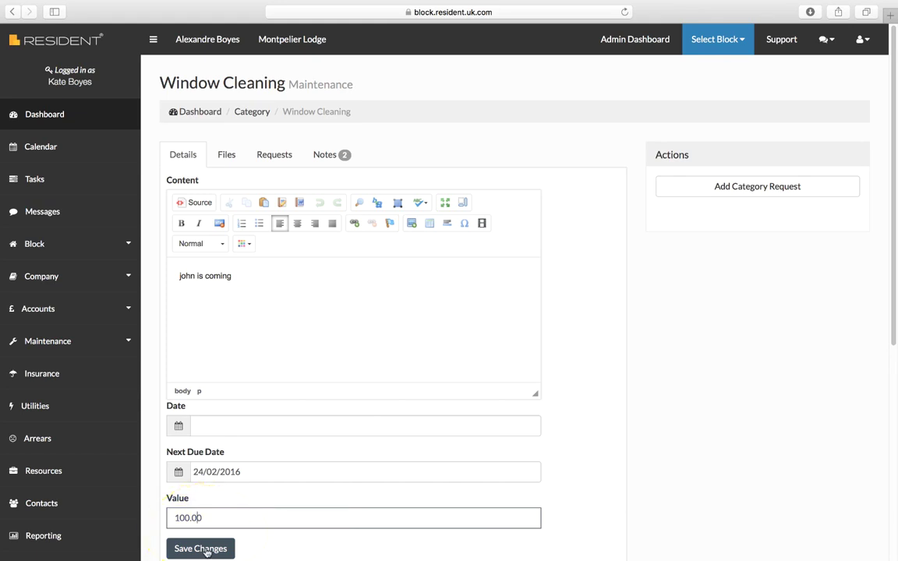
left_click(205, 549)
Upload Resident Test File.docx to the Window Cleaning files with the note "Window cleaner contract", and save the category.
left_click(226, 218)
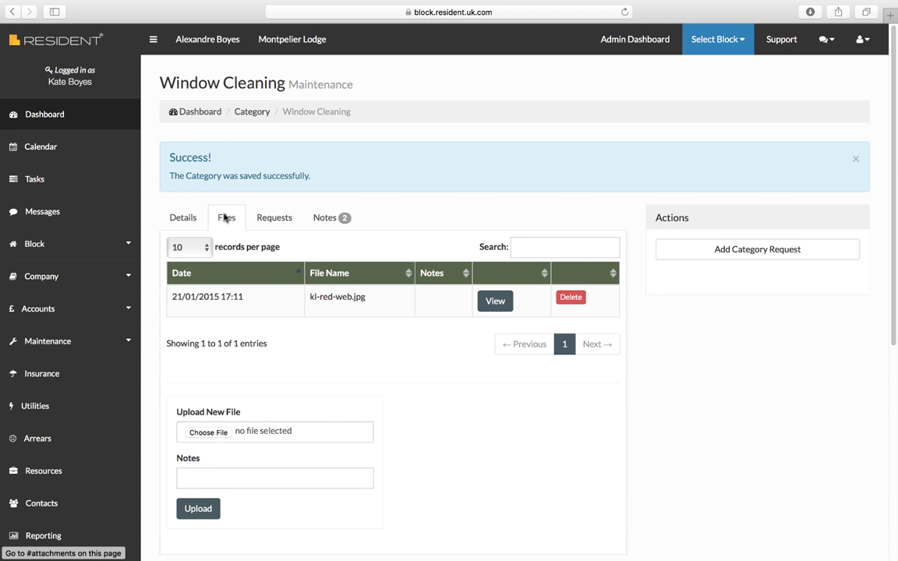
left_click(209, 433)
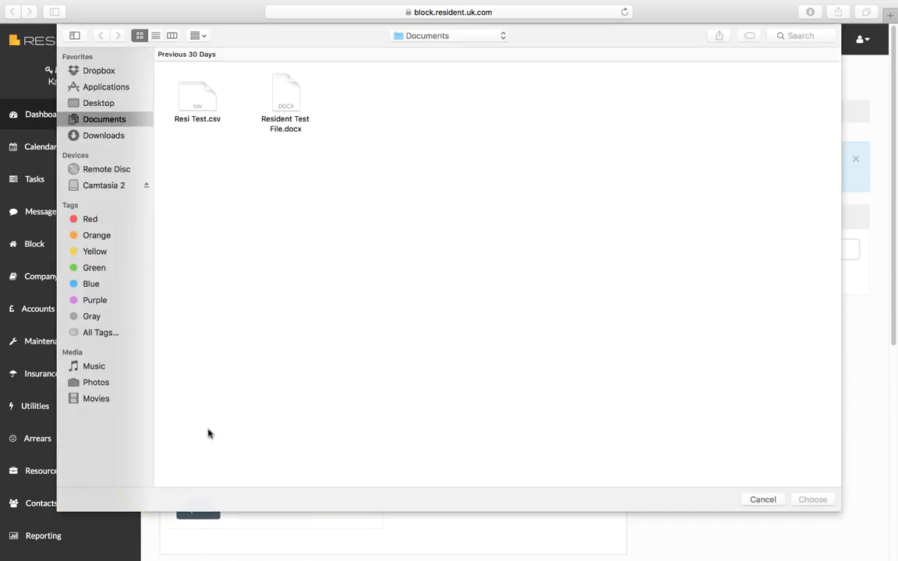
double_click(286, 99)
left_click(244, 495)
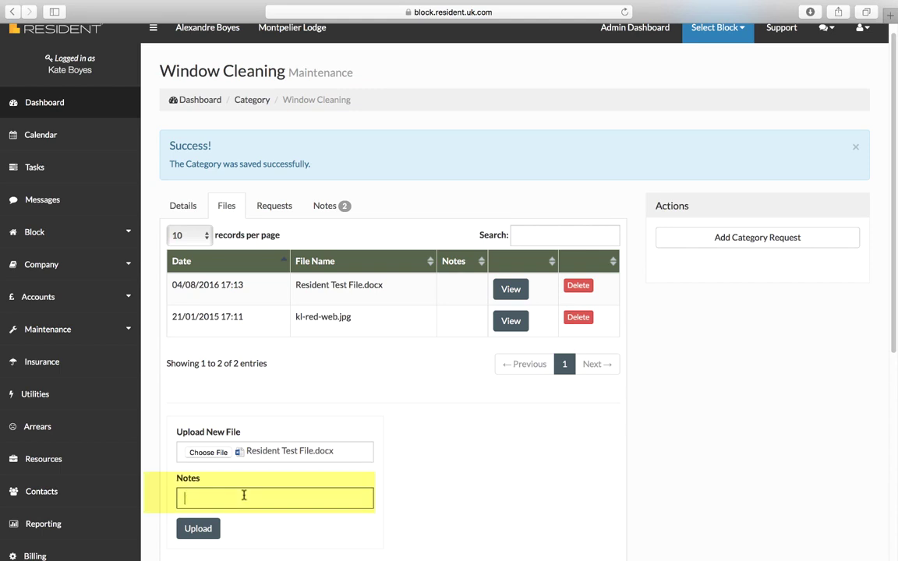
type("Window cle")
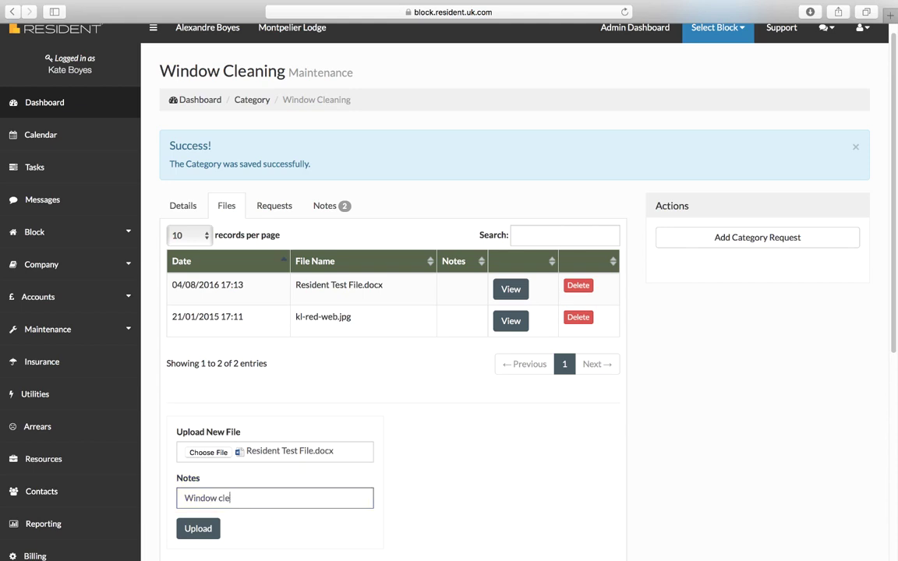
type("aner contract")
left_click(199, 530)
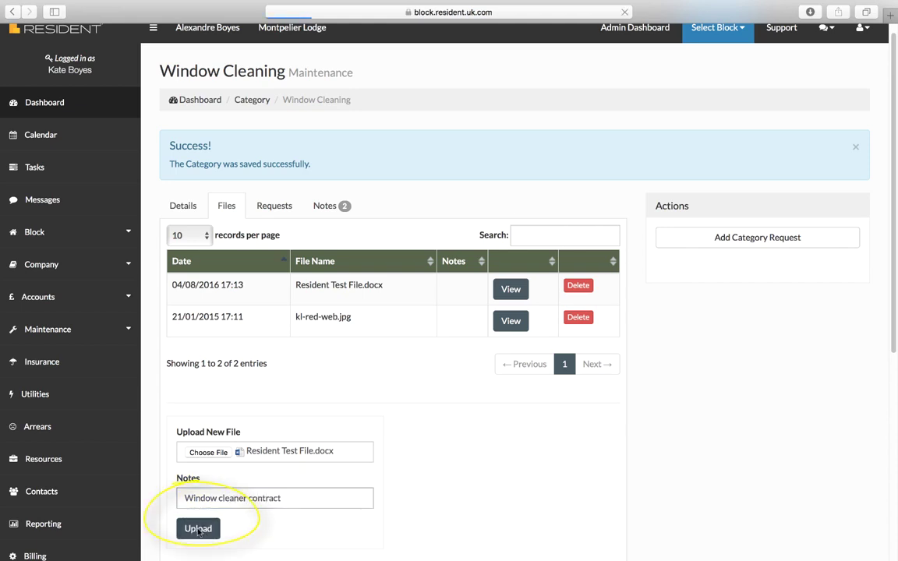
scroll(197, 532, "down", 5)
left_click(209, 427)
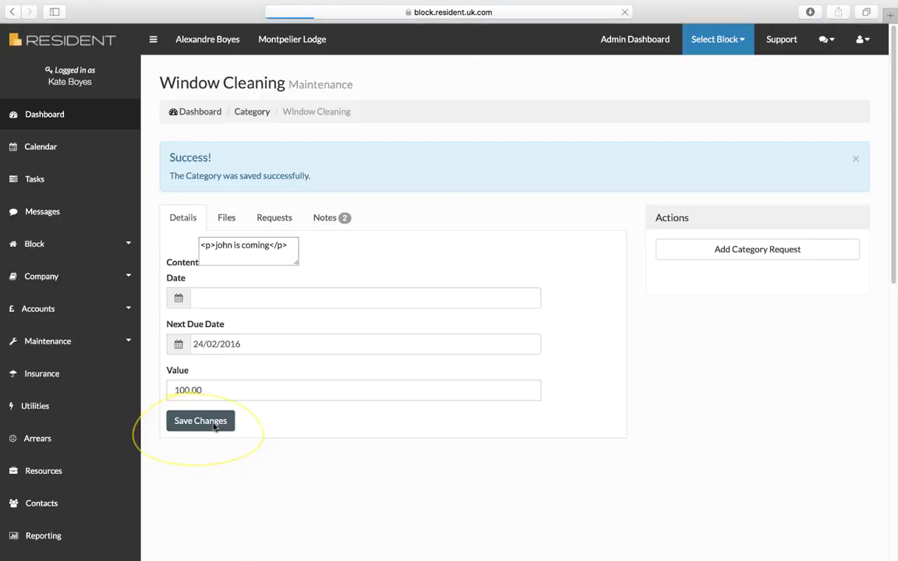
Return to the Window Cleaning files and view the Resident Test File.docx entry that has no note.
left_click(229, 218)
left_click(210, 328)
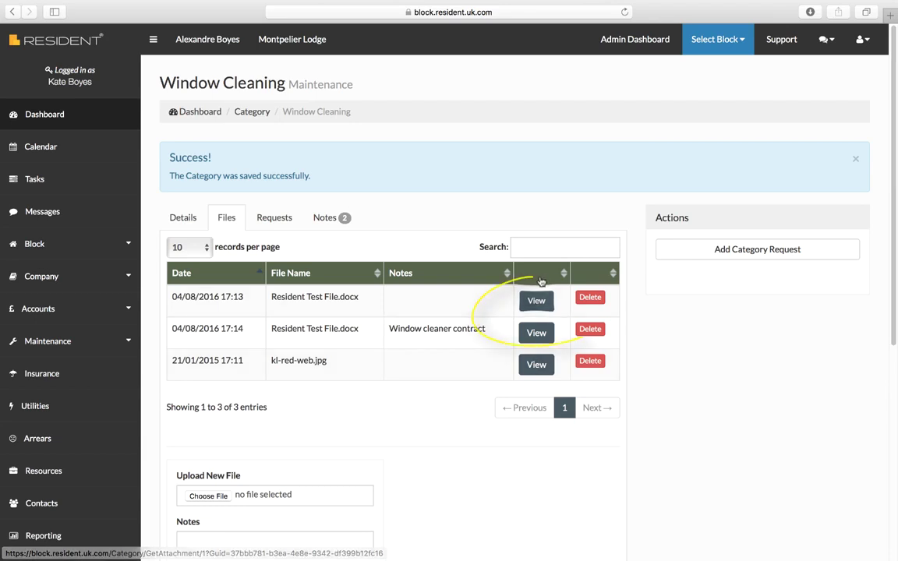
left_click(536, 301)
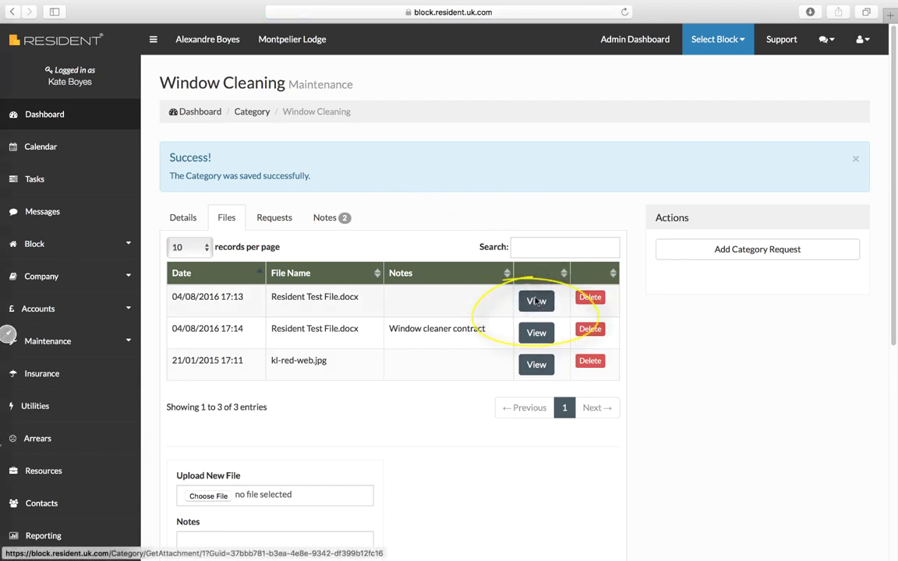
Sort the files list by notes, date and file name, and keep it at 10 records per page.
left_click(375, 271)
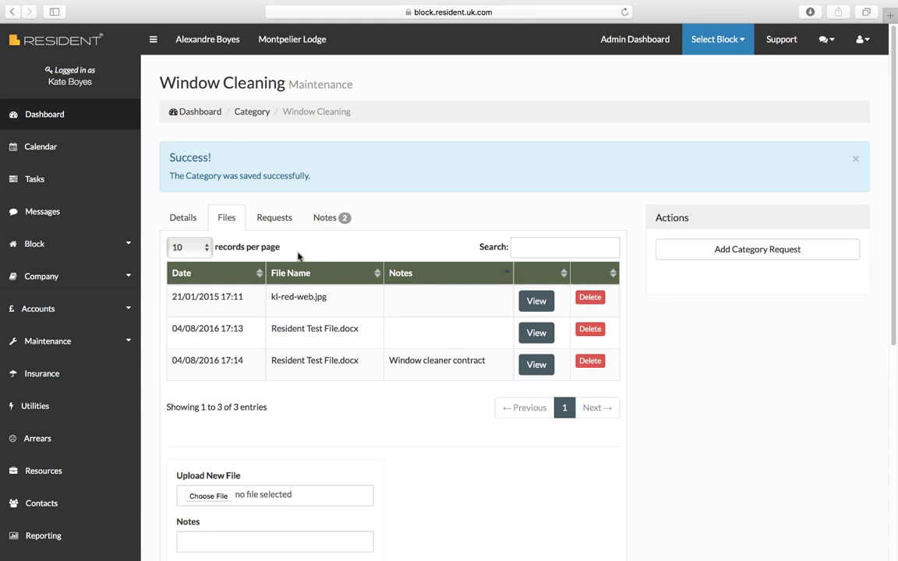
left_click(181, 273)
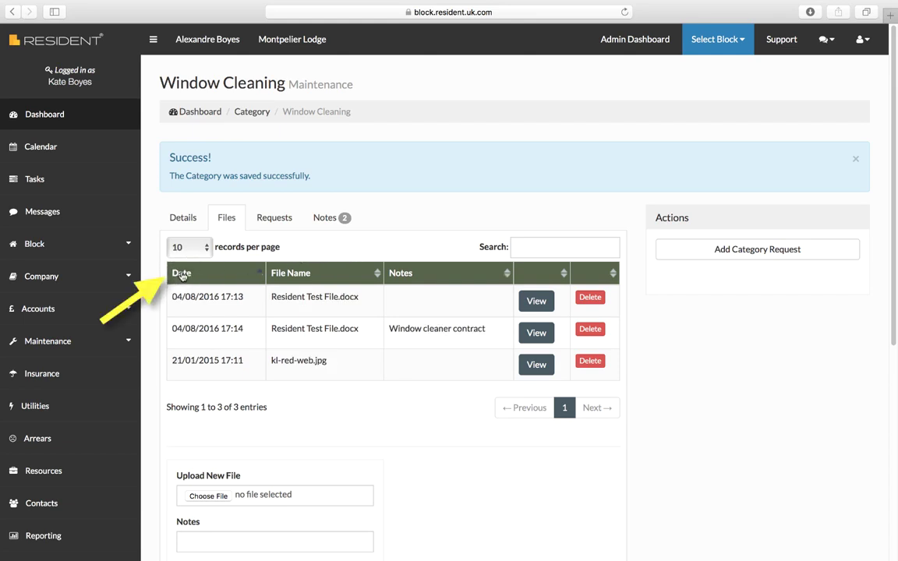
left_click(296, 274)
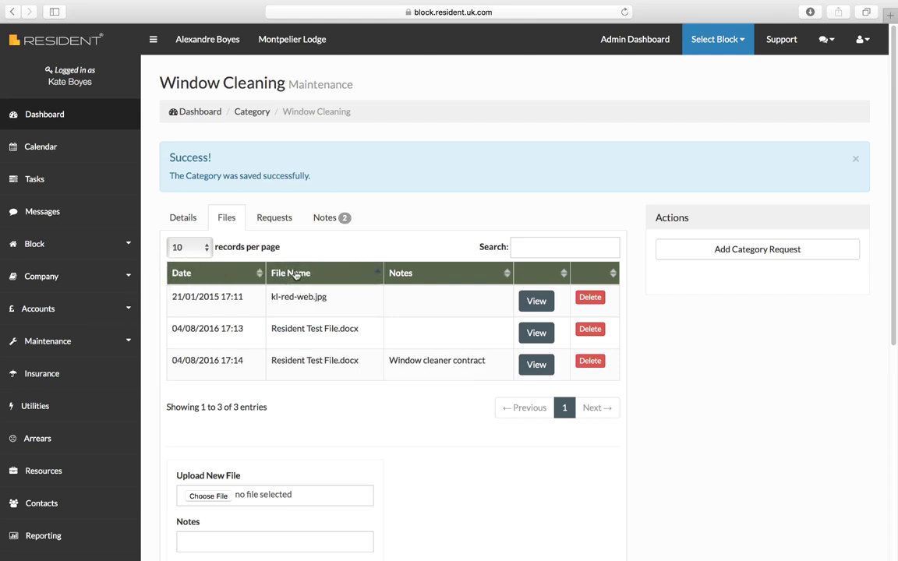
left_click(207, 250)
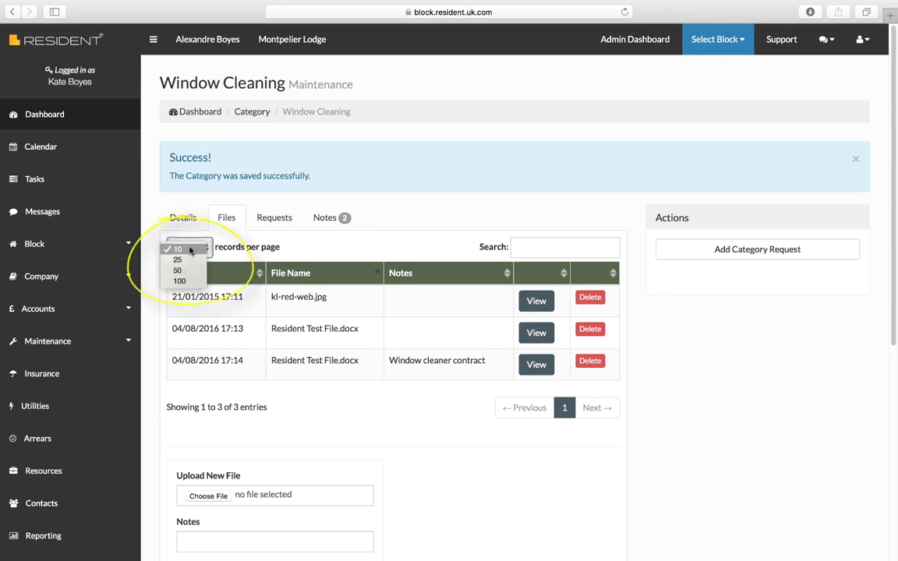
left_click(205, 251)
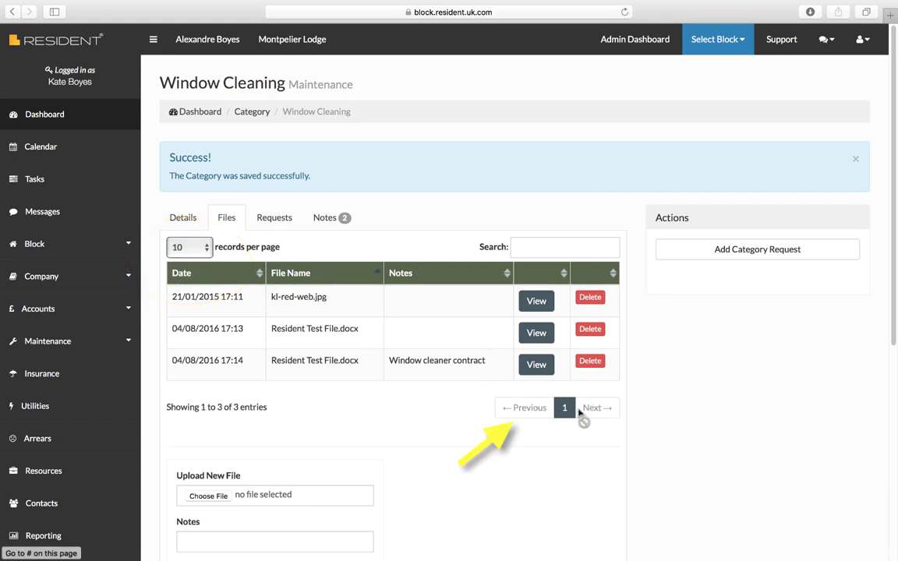
Write a new Window Cleaning note reading "remember to do".
left_click(325, 221)
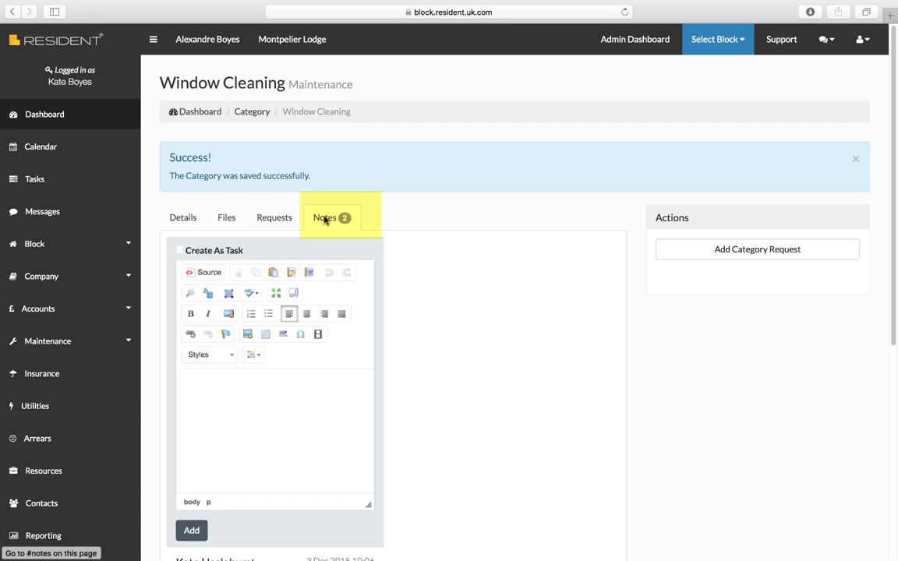
left_click(223, 401)
type("remember to do")
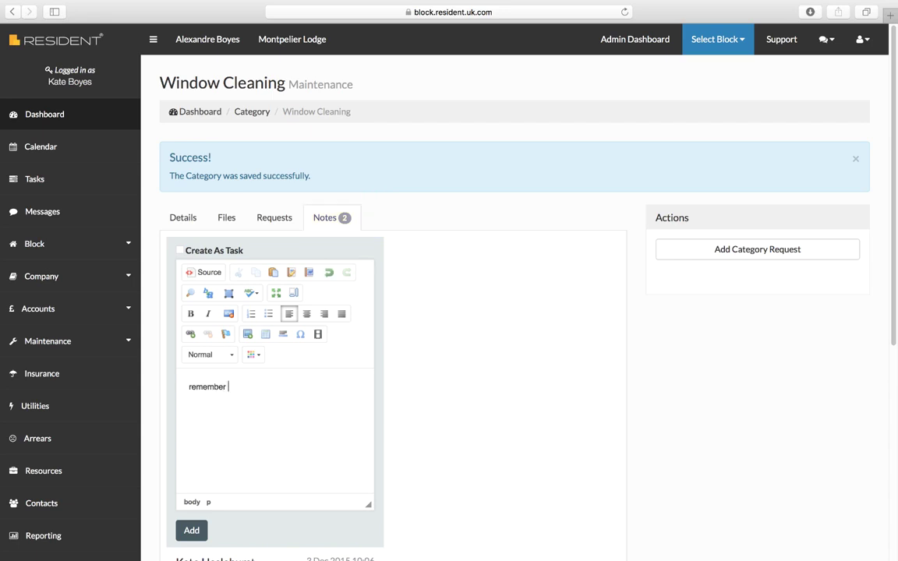
Make the note a task titled "Windows" with due date 05/08/2016, and add it.
left_click(180, 251)
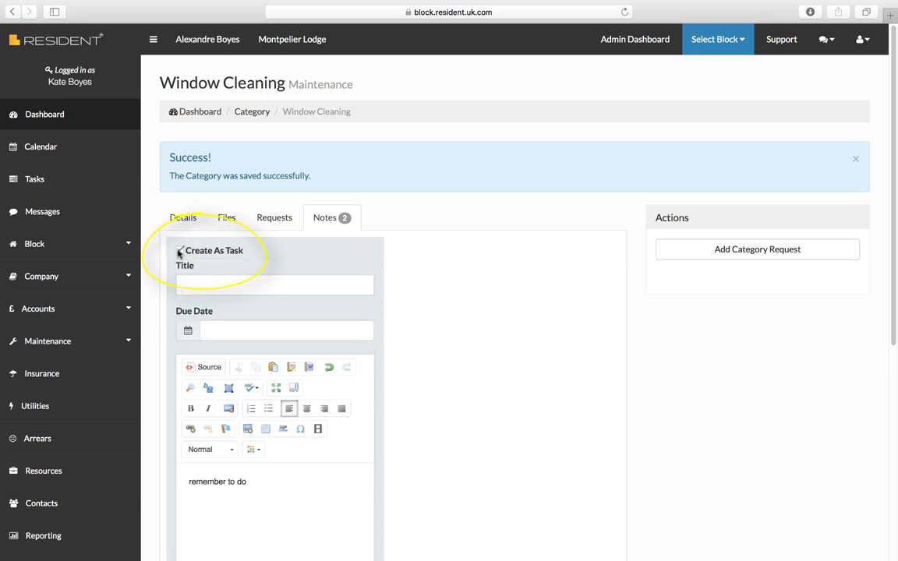
left_click(201, 283)
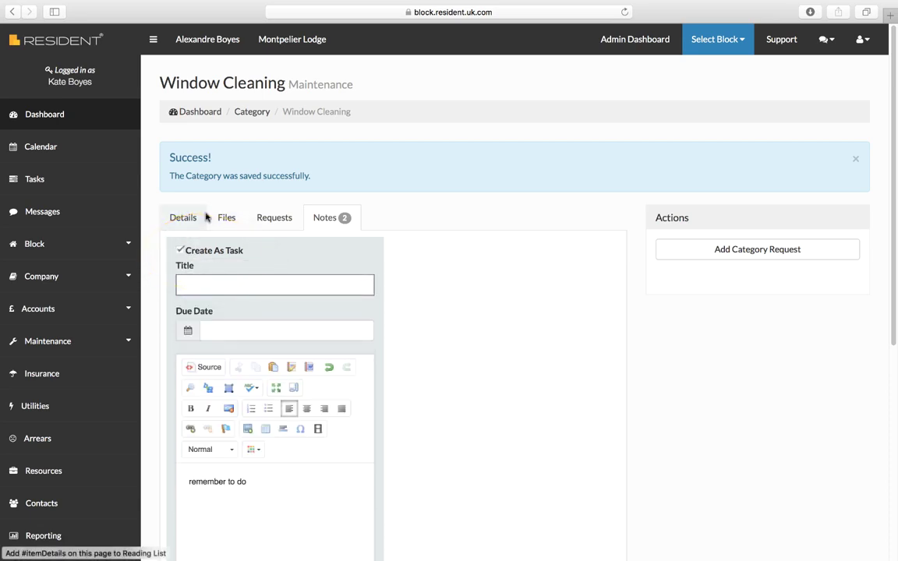
type("Windows")
left_click(226, 330)
left_click(304, 213)
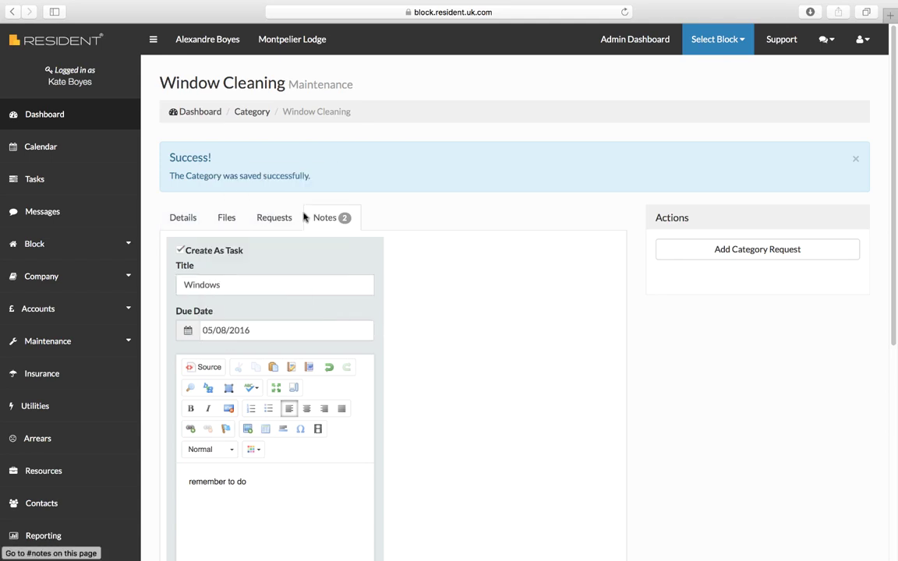
scroll(304, 217, "down", 5)
left_click(190, 443)
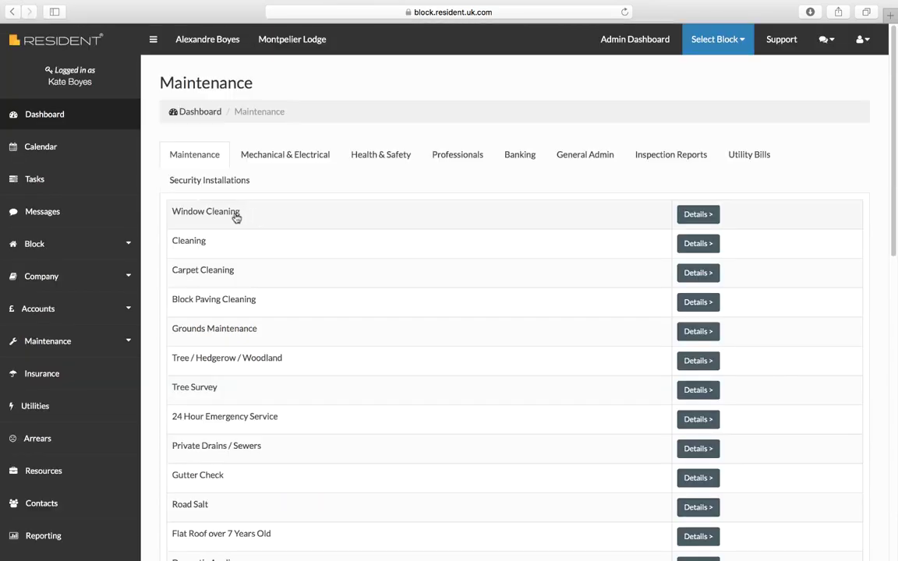
Open the Cleaning maintenance category and add the featured supplier Sonic Grounds Maintenance to the contacts.
left_click(189, 242)
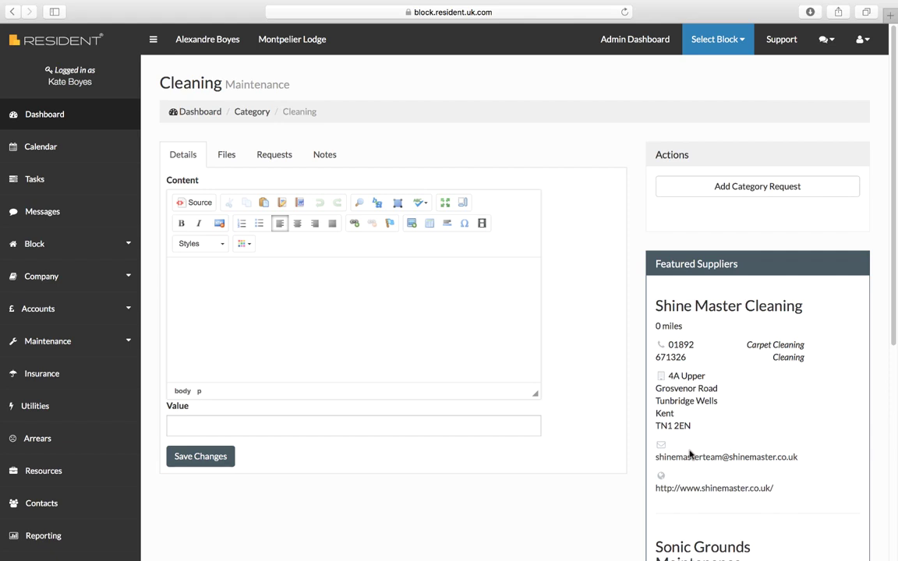
scroll(689, 454, "down", 5)
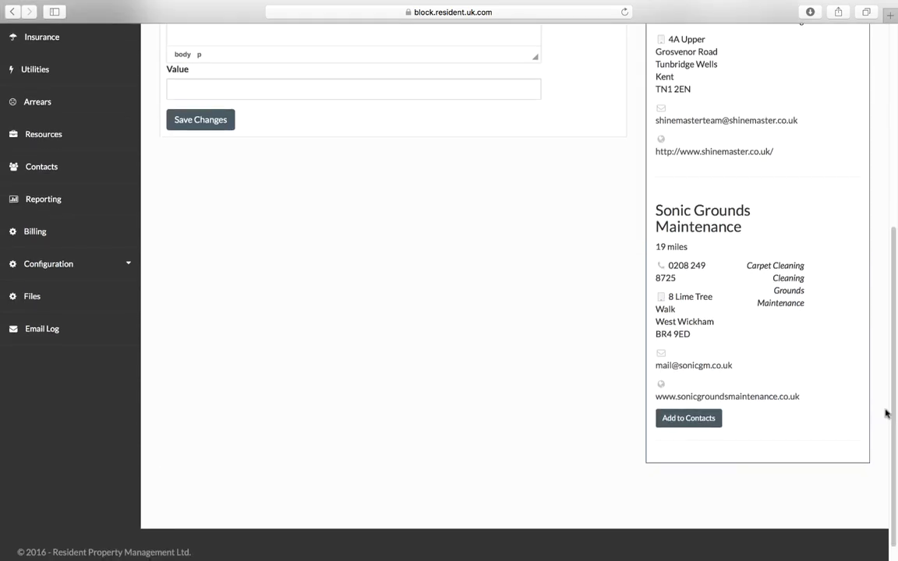
left_click(689, 418)
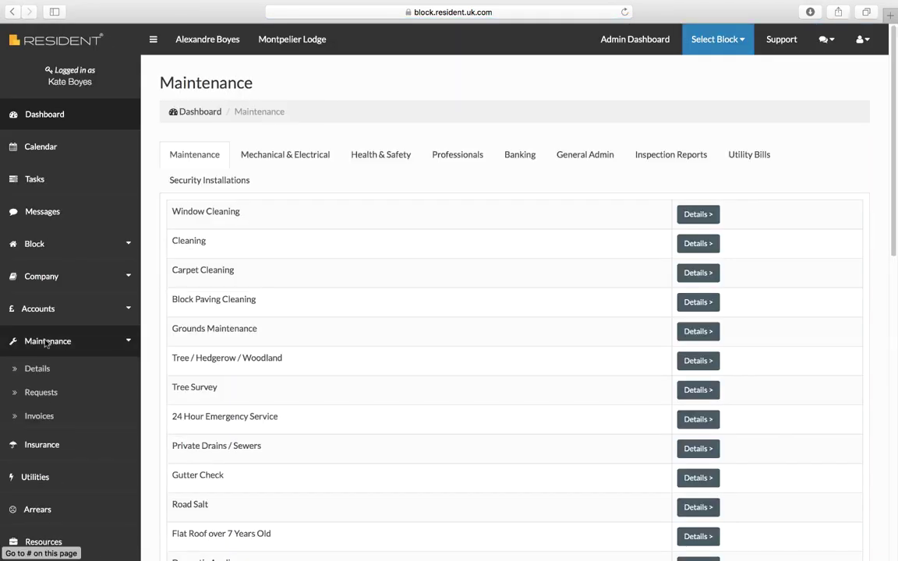
Start a new maintenance request from the Maintenance Requests page with the overview "MOnthly Window Clean".
left_click(41, 392)
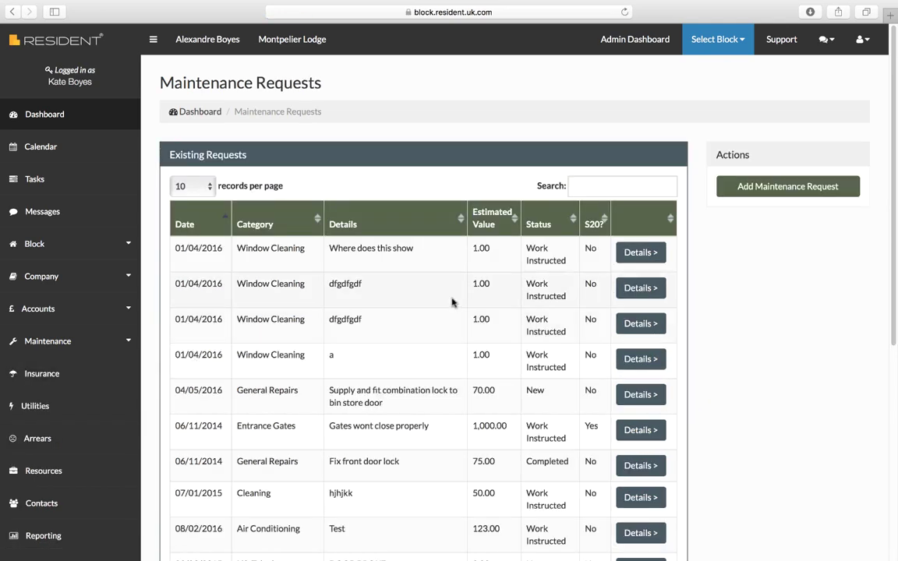
left_click(802, 187)
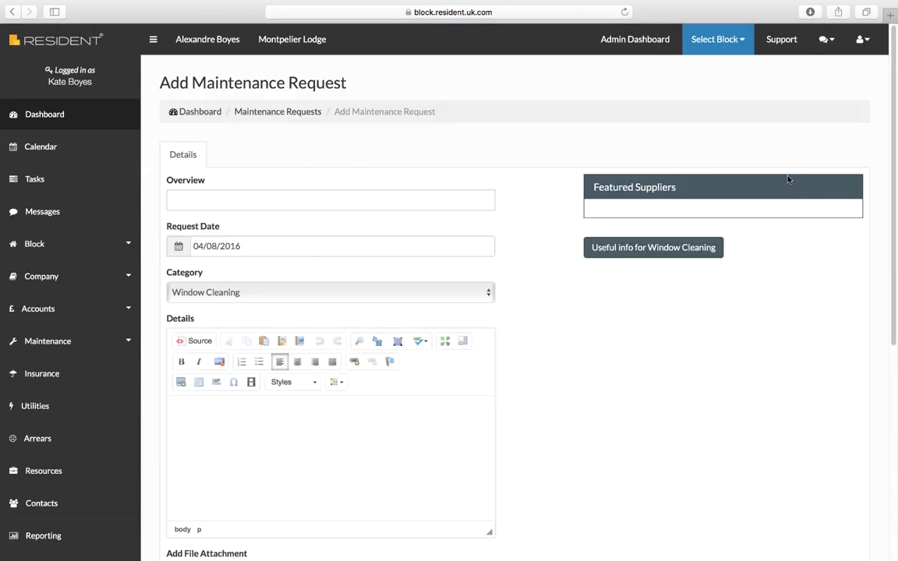
left_click(344, 202)
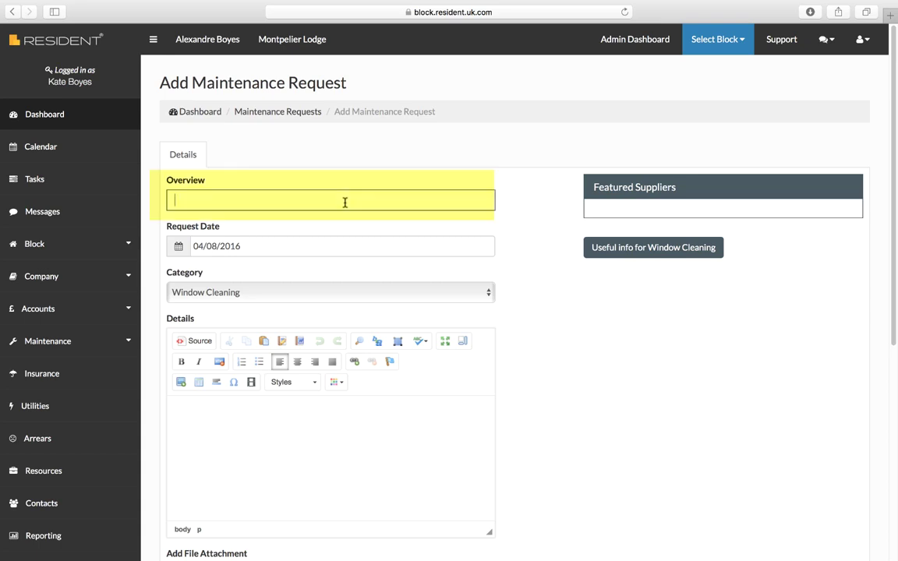
type("MOnthly Window Clean")
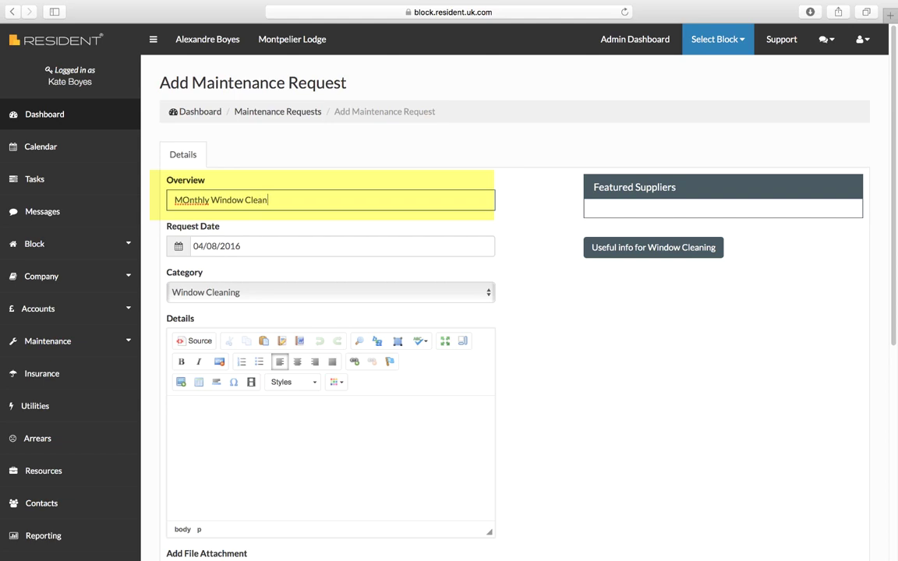
Set the request date to 05/08/2016 and choose Window Cleaning as the category.
left_click(228, 250)
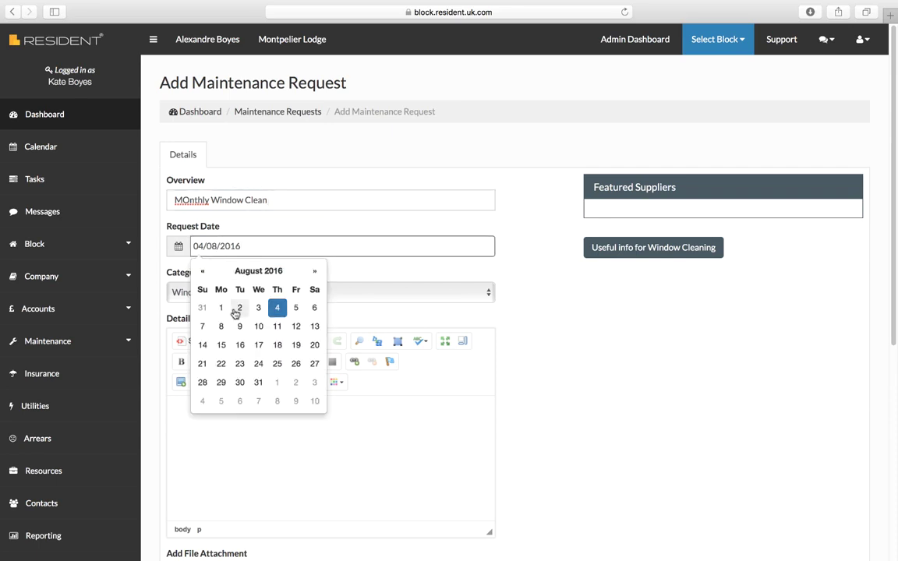
left_click(296, 309)
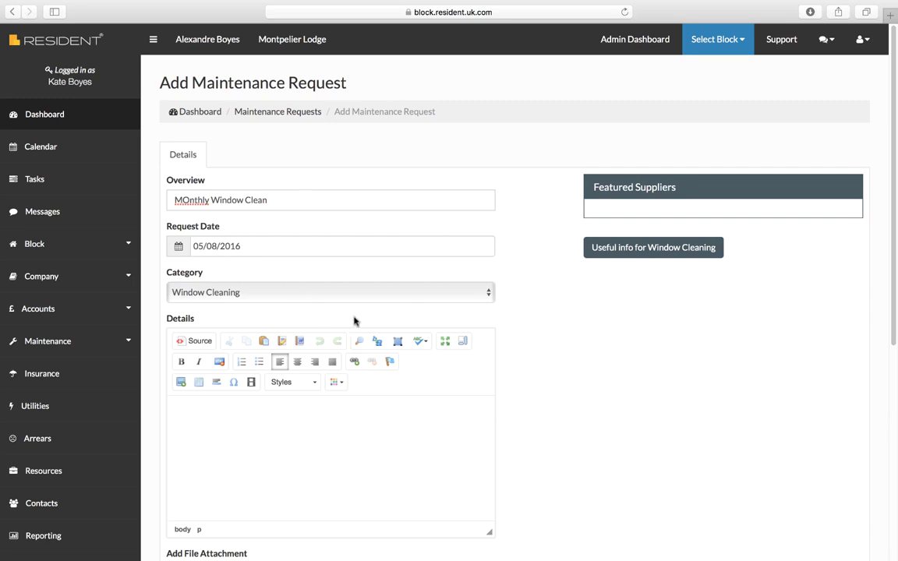
left_click(487, 296)
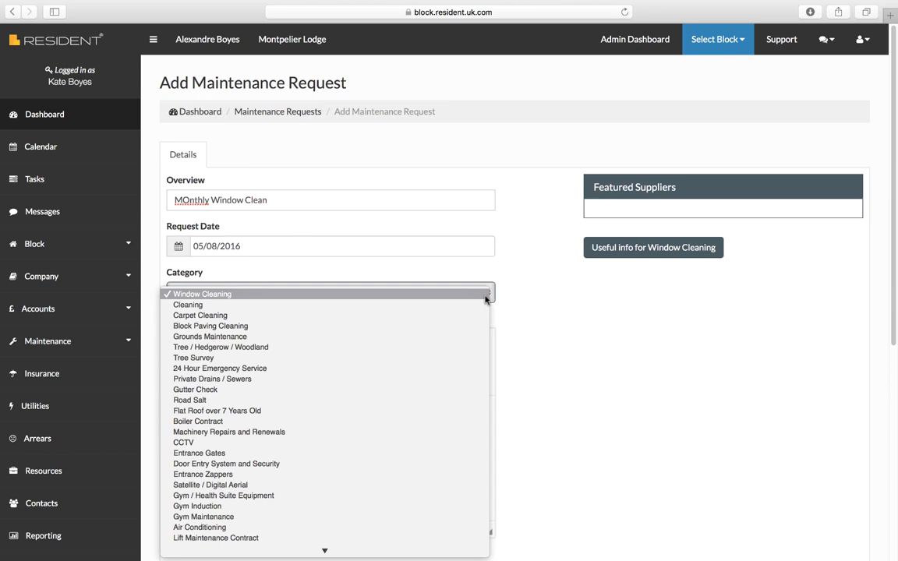
left_click(380, 295)
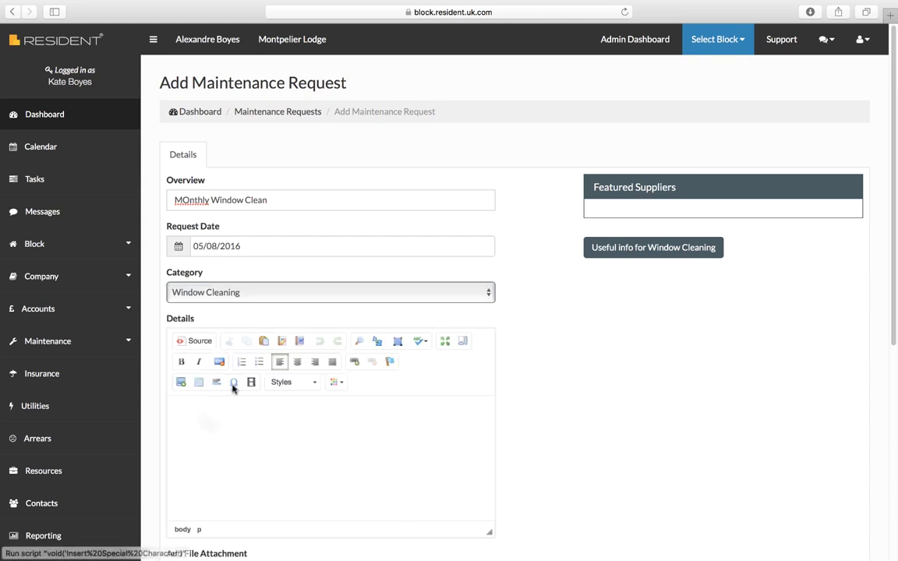
Enter "All windows in block" as the request details and assign it to the Default Schedule.
left_click(216, 418)
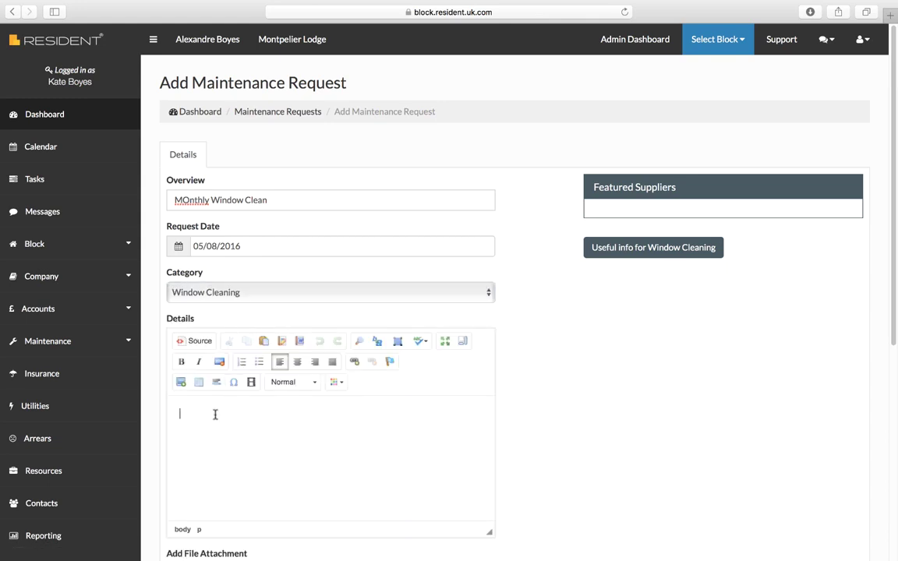
type("All windows in block")
scroll(895, 237, "down", 4)
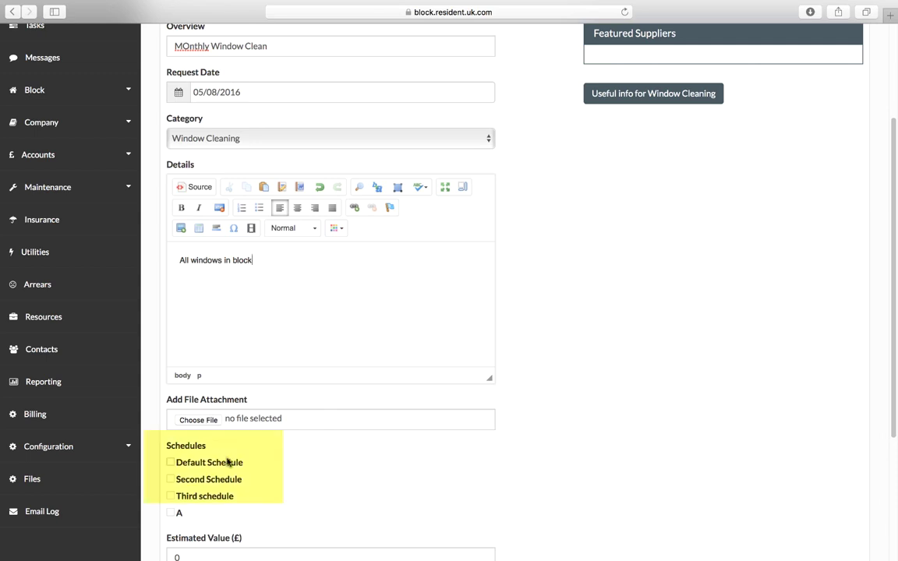
left_click(171, 462)
Set the request's estimated value to £50.
left_click_drag(893, 212, 893, 262)
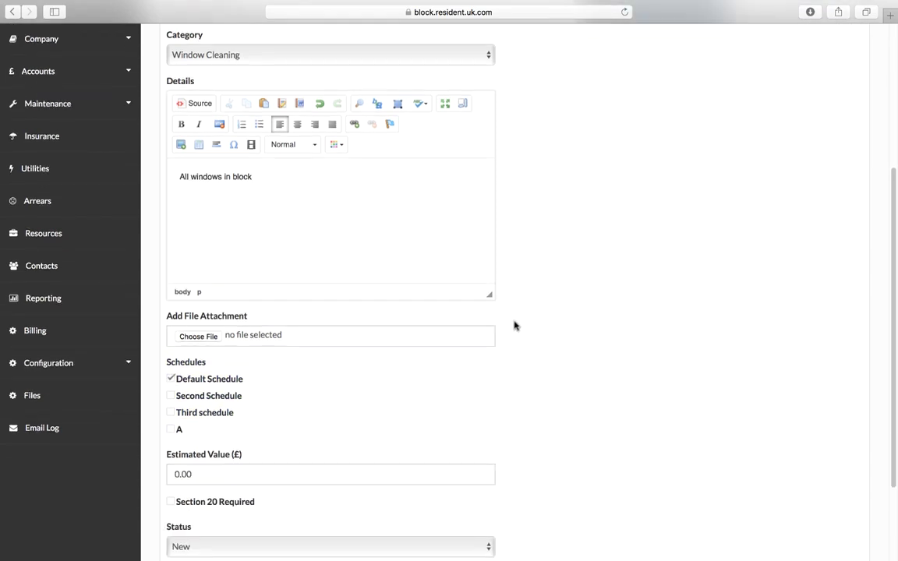
left_click(190, 473)
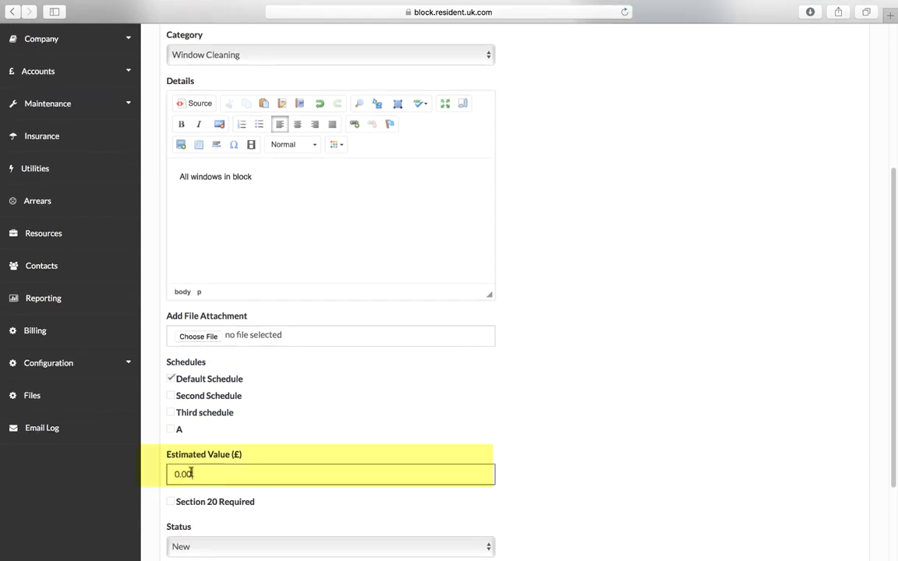
key("BackSpace")
key("BackSpace")
key("BackSpace")
key("BackSpace")
type("50")
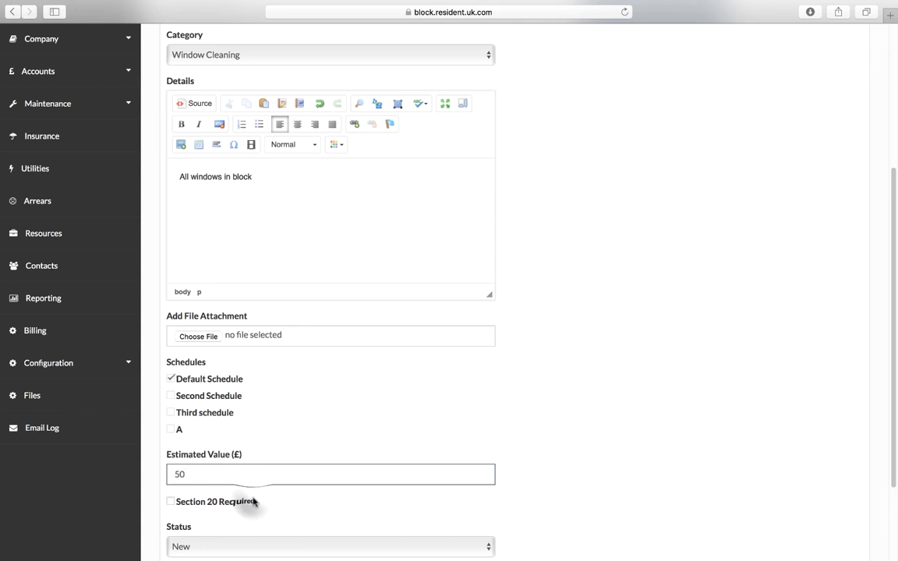
left_click(253, 502)
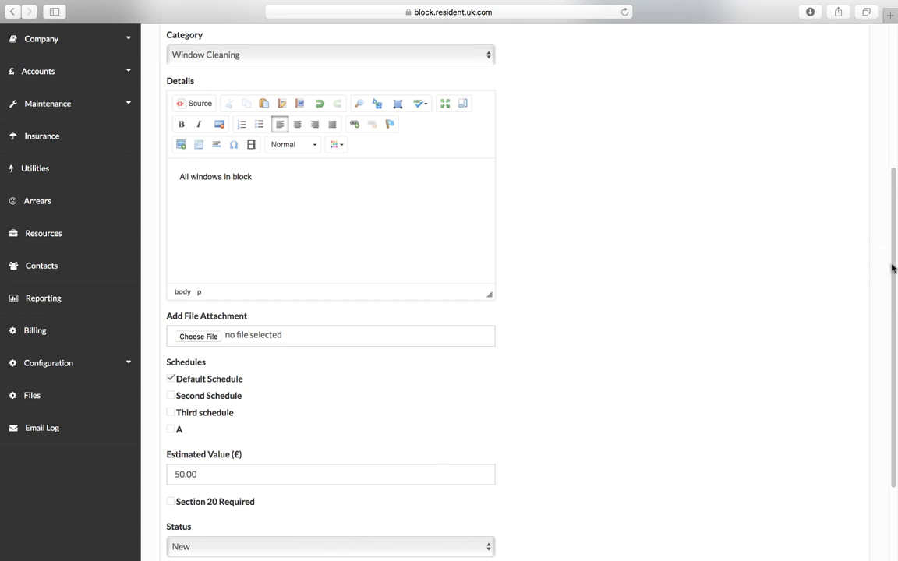
Set the status to Awaiting Estimate with a reminder on 08/08/2016, and save the maintenance request.
scroll(345, 159, "down", 3)
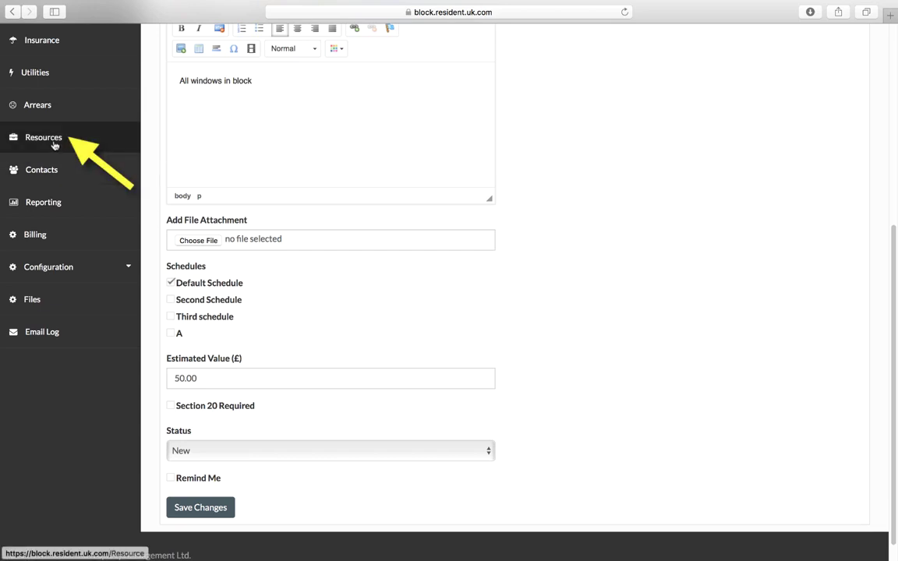
left_click(488, 454)
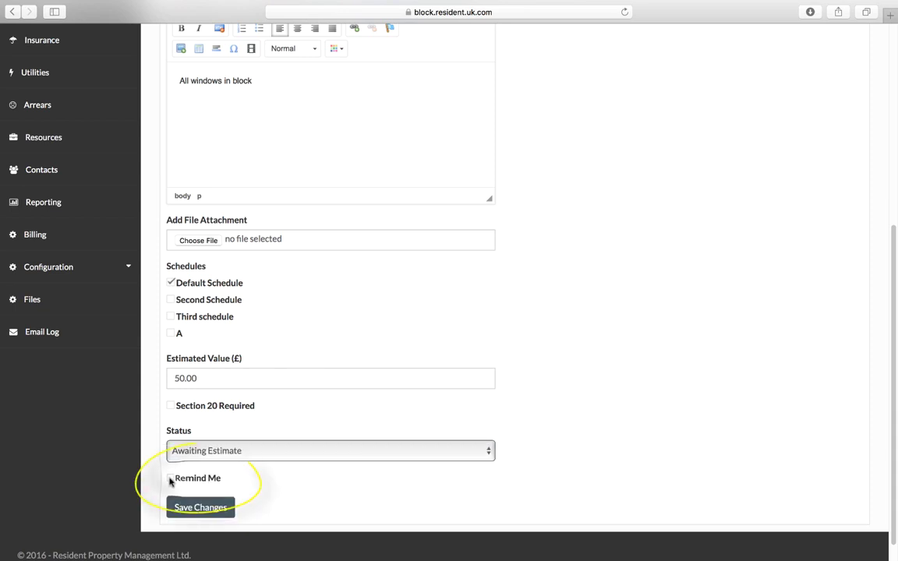
left_click(170, 479)
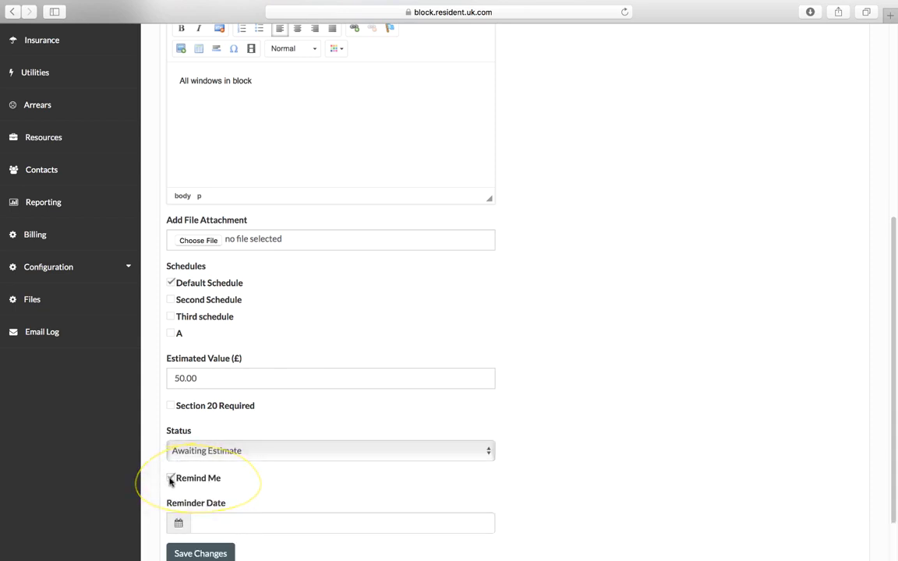
left_click(196, 524)
left_click(310, 406)
scroll(410, 361, "down", 2)
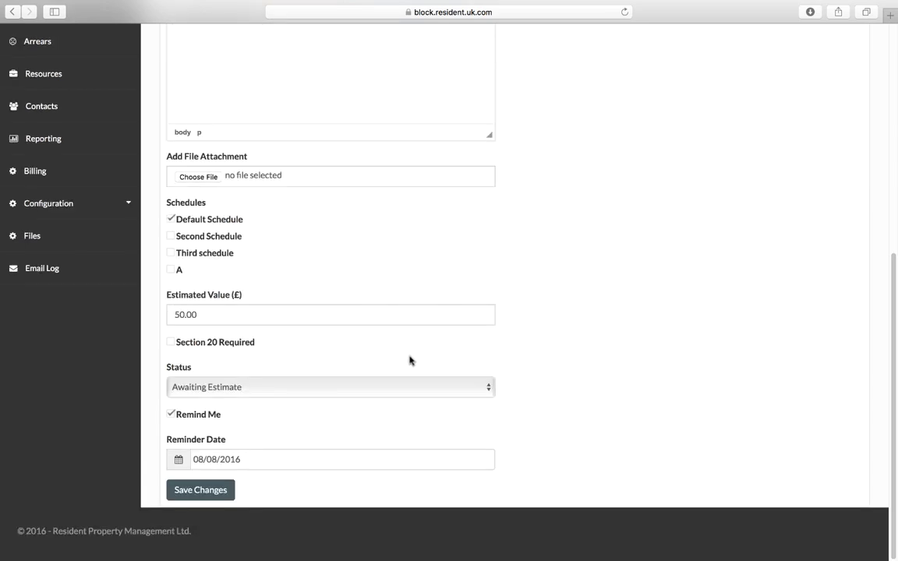
left_click(204, 491)
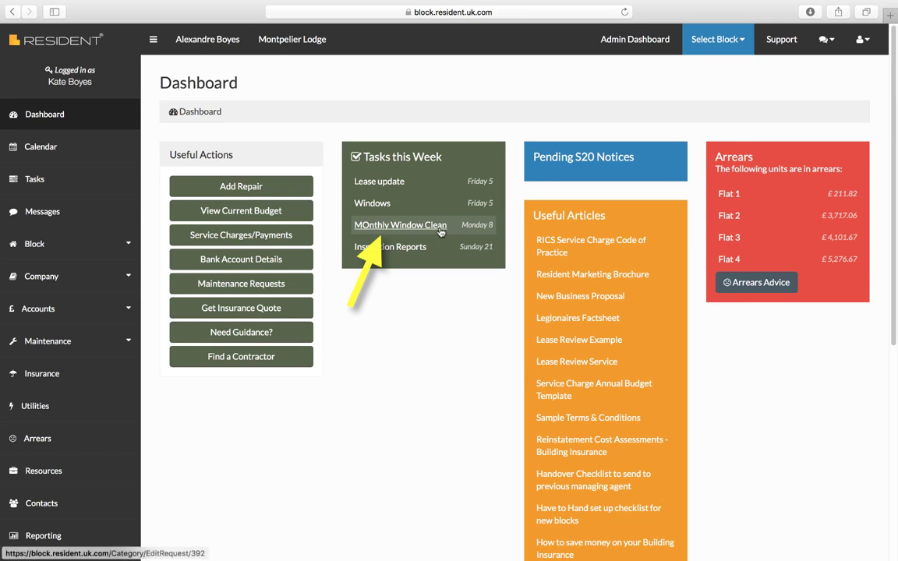
Set the status of the bin store door combination lock request to Work Instructed.
left_click(440, 232)
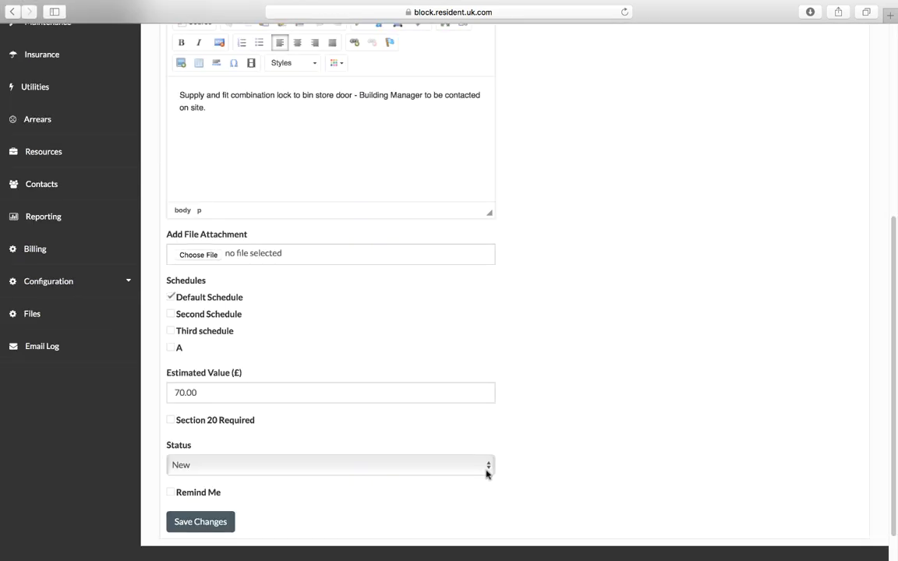
left_click(487, 466)
left_click(487, 466)
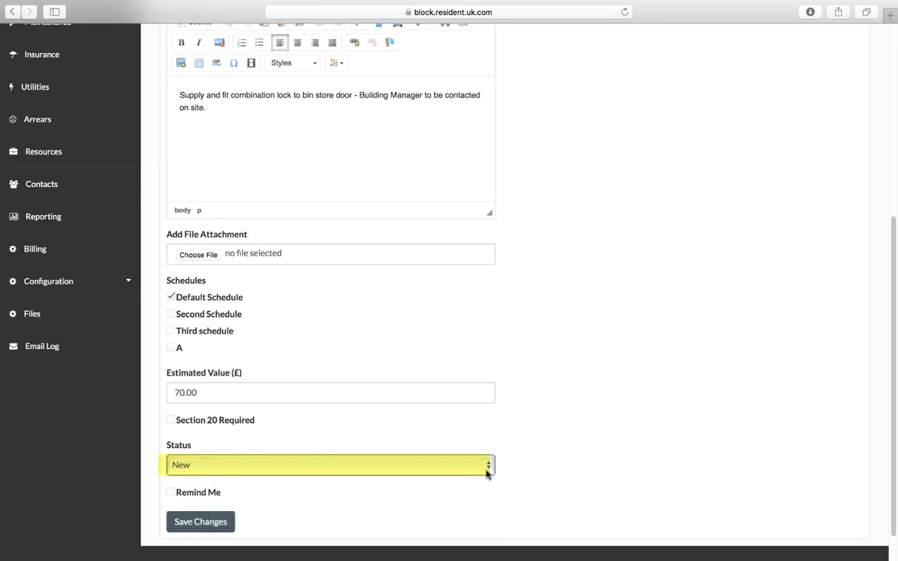
left_click(487, 472)
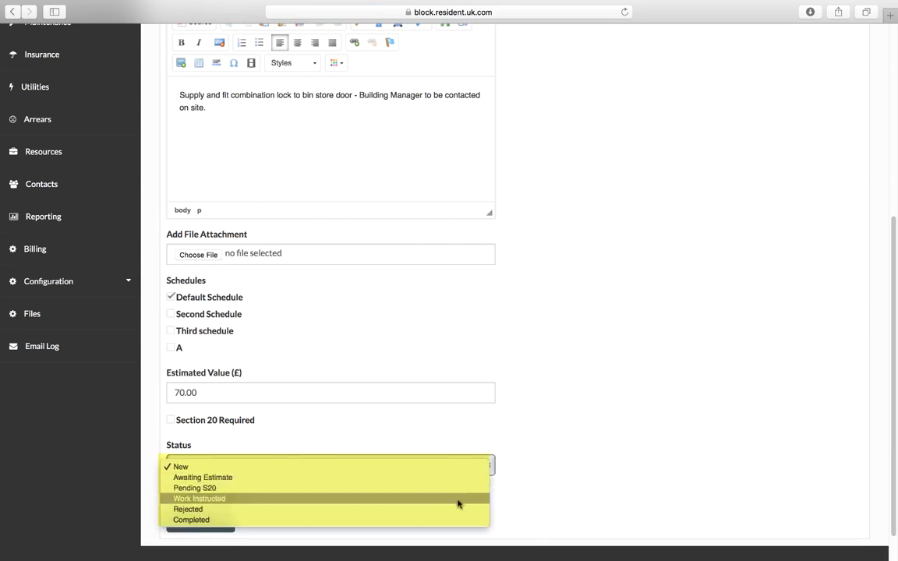
left_click(458, 503)
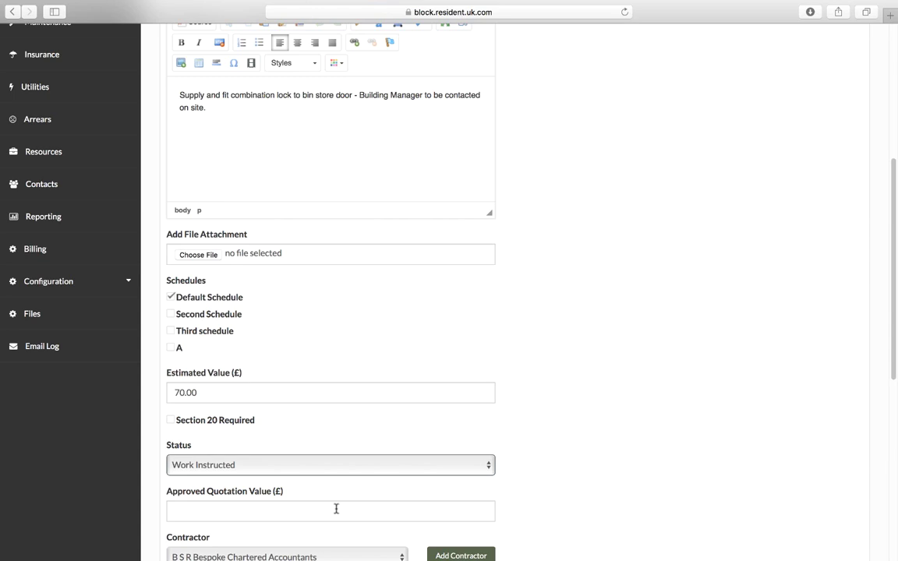
Set the approved quotation value to £100, keep B S R Bespoke Chartered Accountants as the contractor, and enter the work order number.
left_click(311, 515)
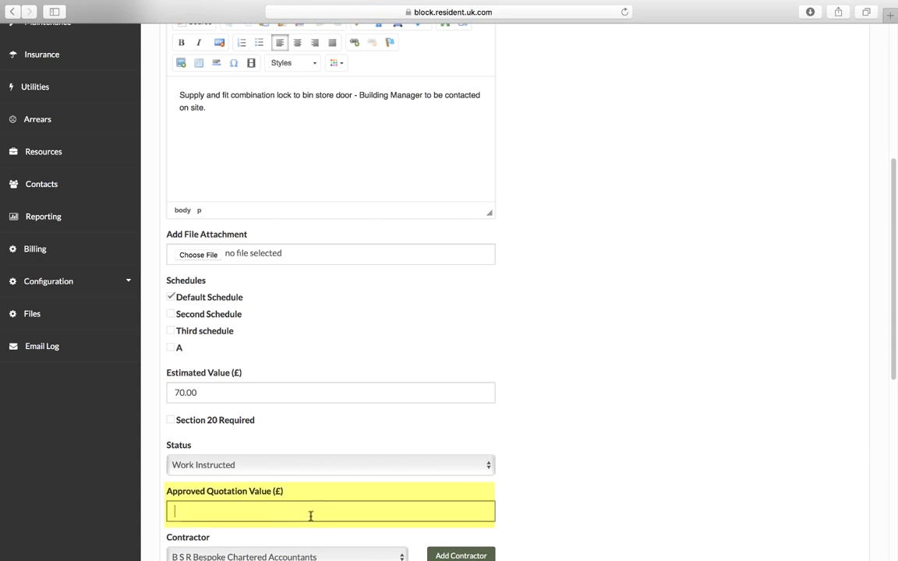
scroll(385, 348, "down", 3)
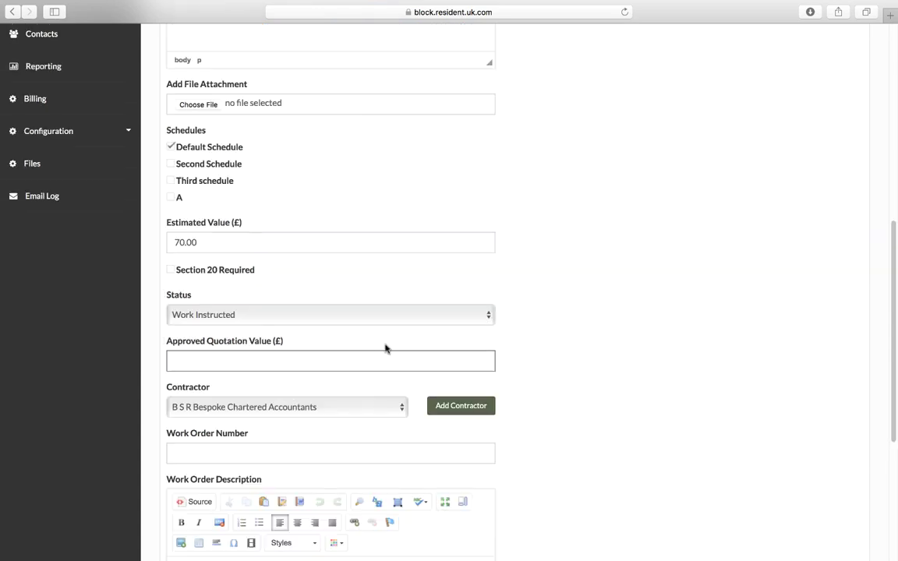
left_click(400, 410)
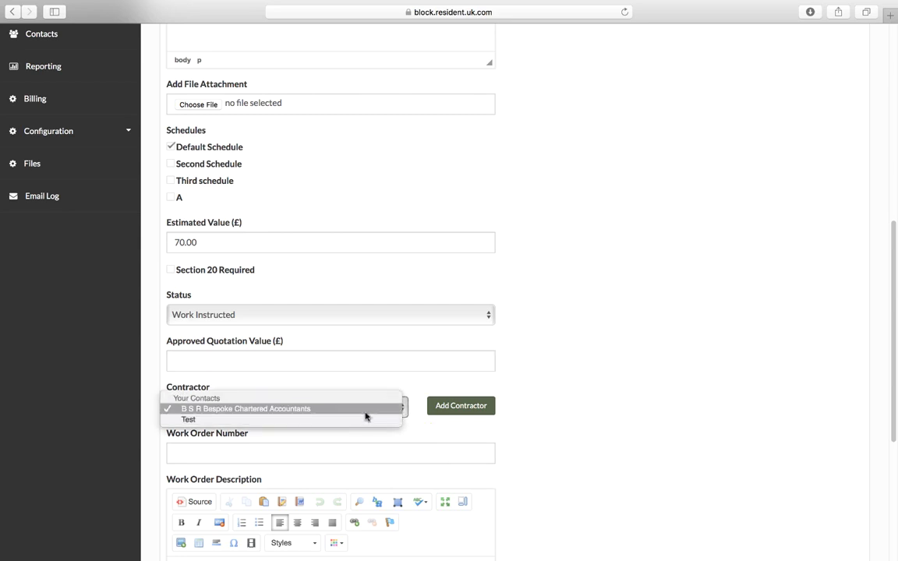
left_click(460, 405)
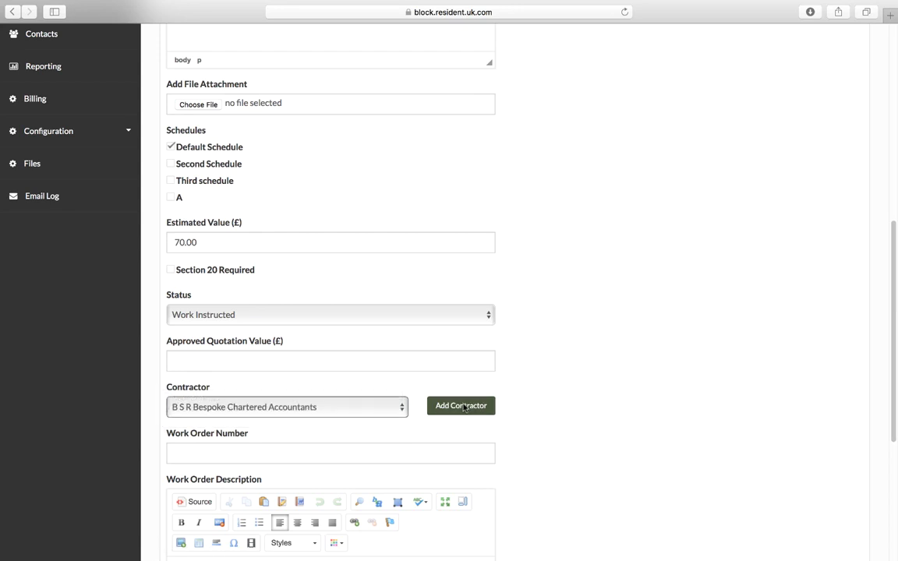
left_click(462, 406)
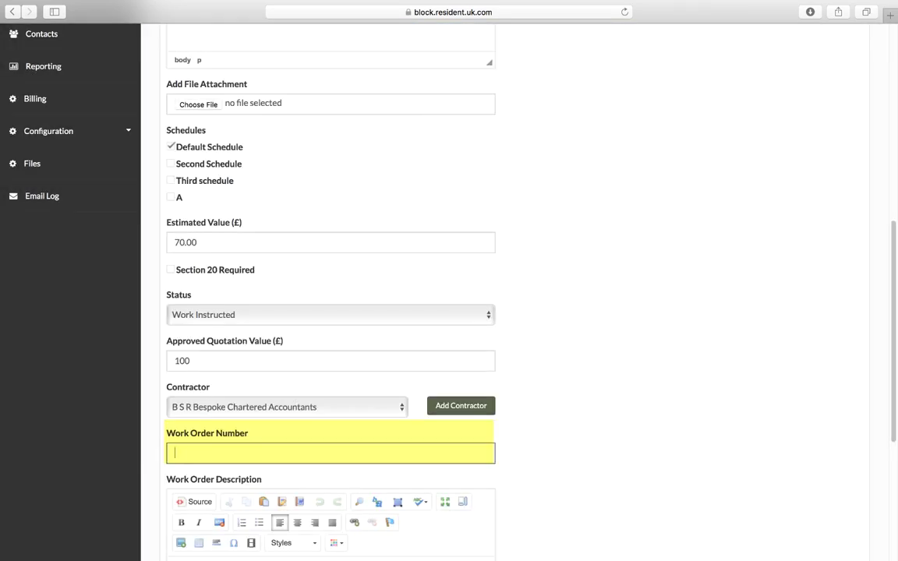
type("WON53")
left_click_drag(892, 295, 894, 401)
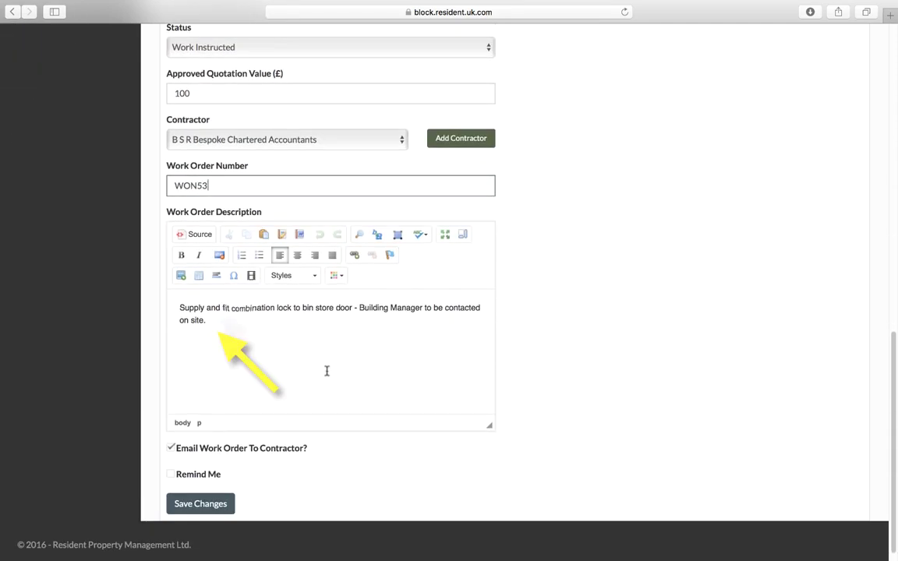
Enable the reminder for the work order, leave it set to be emailed to the contractor, and save the maintenance request.
left_click(239, 320)
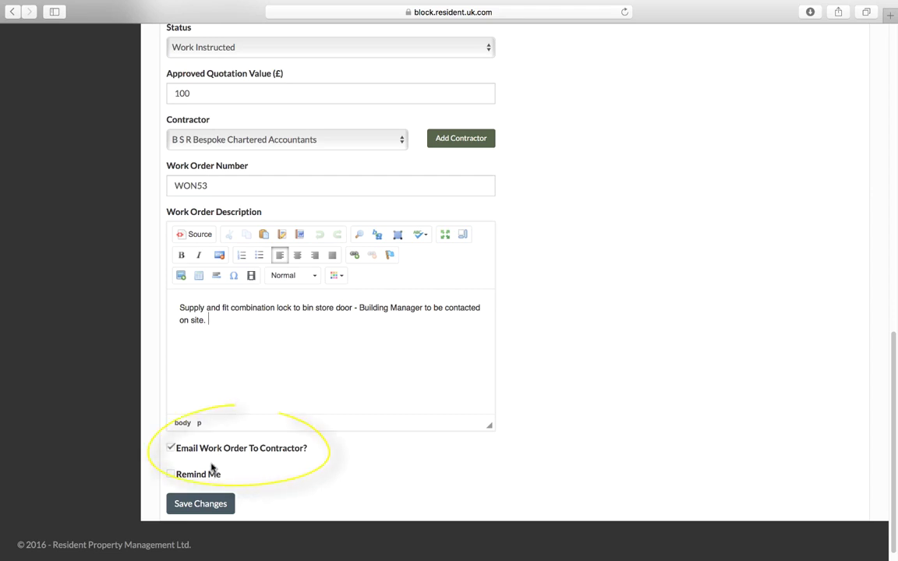
scroll(171, 451, "down", 1)
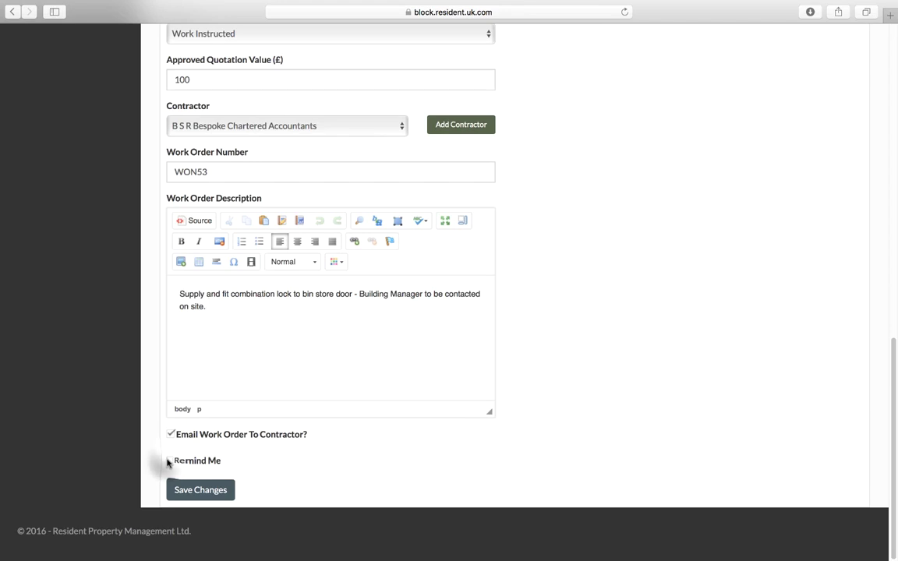
left_click(168, 460)
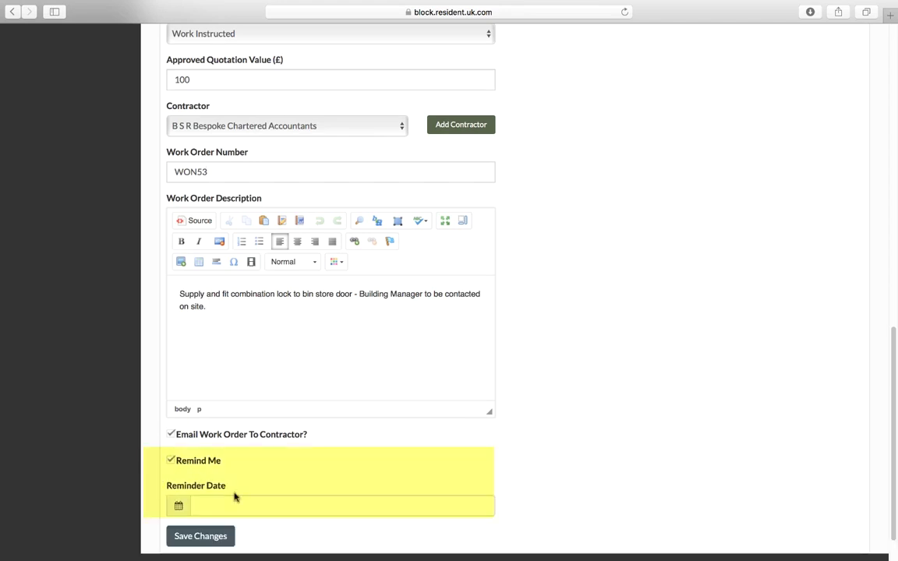
scroll(226, 503, "down", 1)
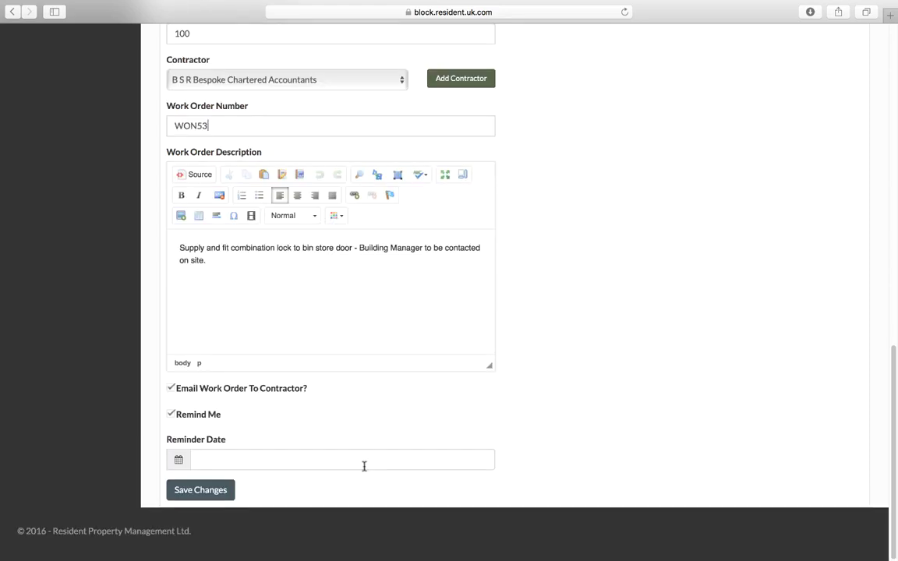
left_click(210, 492)
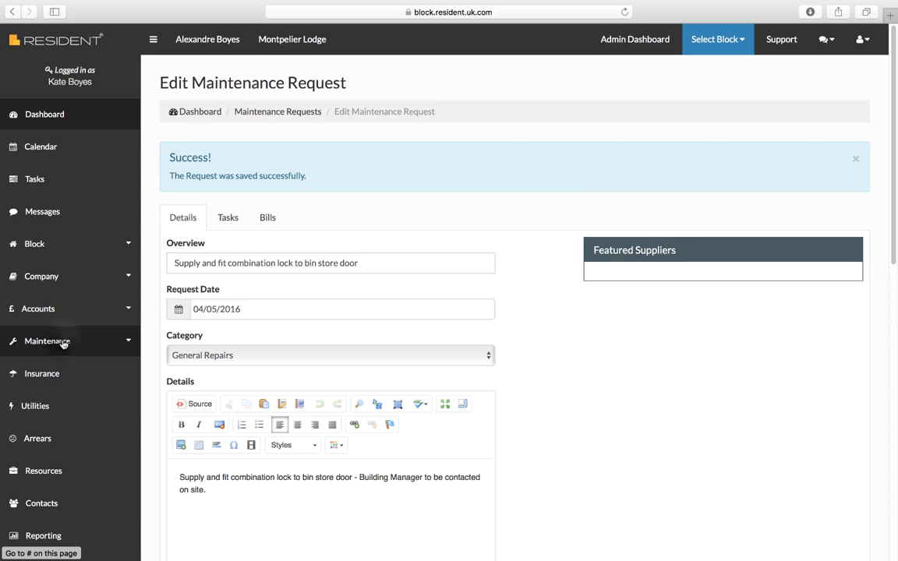
Open the block's maintenance bills and sort the ongoing invoices by different columns.
left_click(64, 341)
left_click(40, 419)
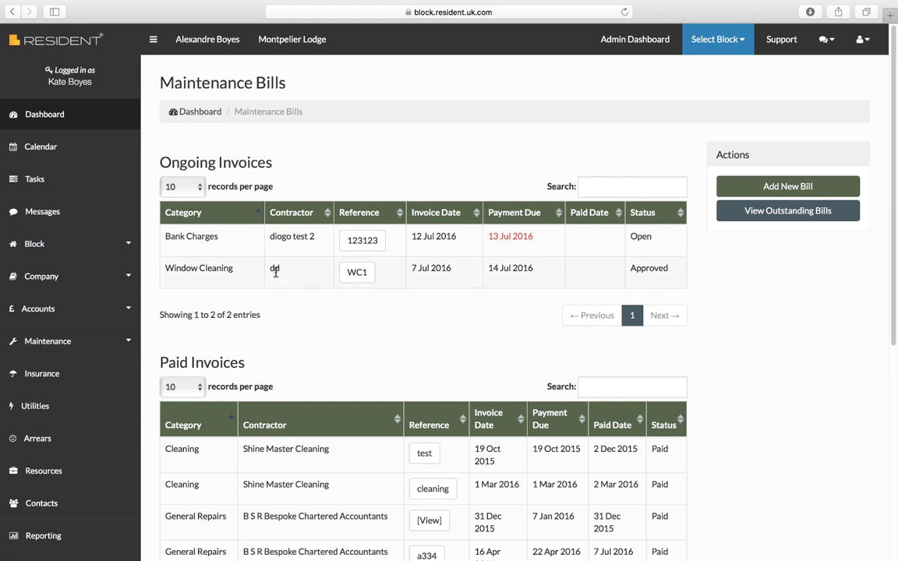
left_click(290, 213)
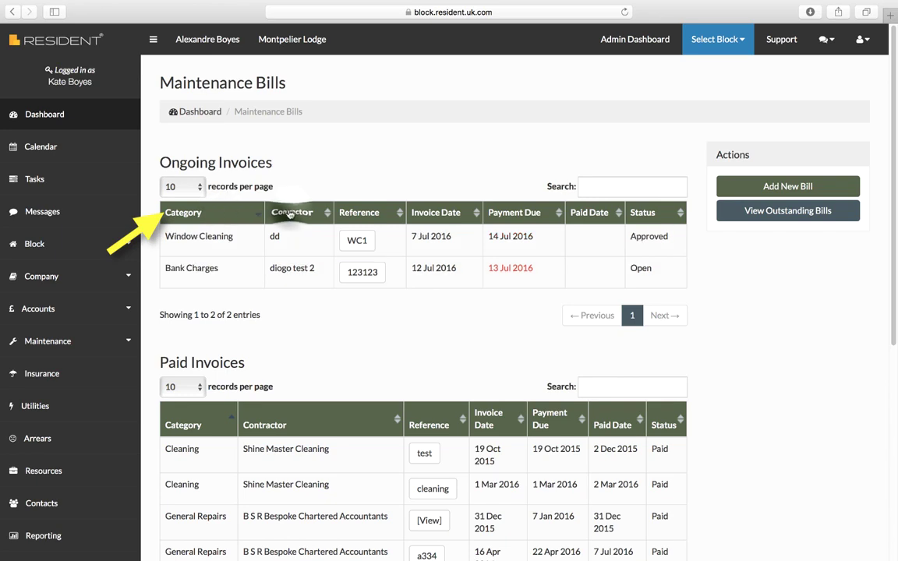
left_click(362, 212)
left_click(369, 213)
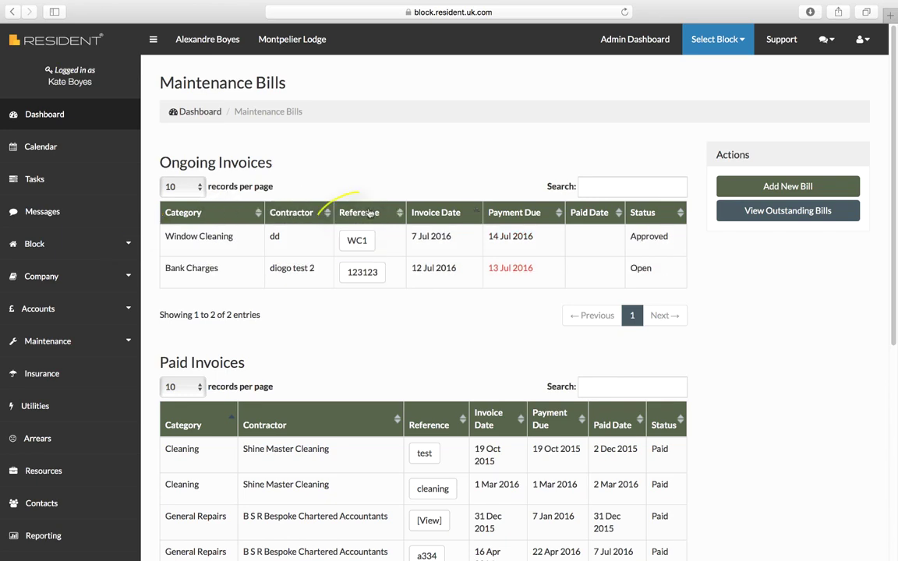
Open the Window Cleaning invoice WC1 and view its payments.
left_click(357, 241)
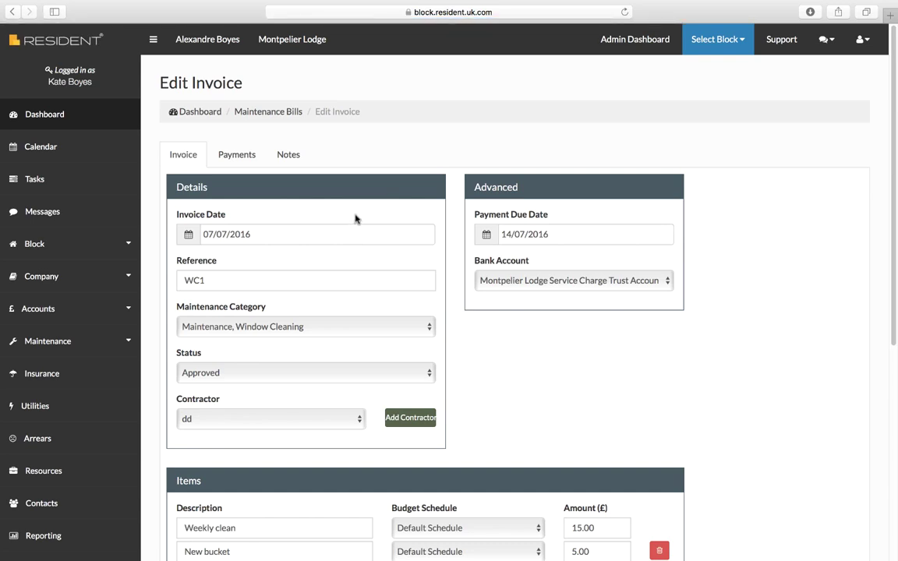
left_click(241, 157)
left_click(242, 158)
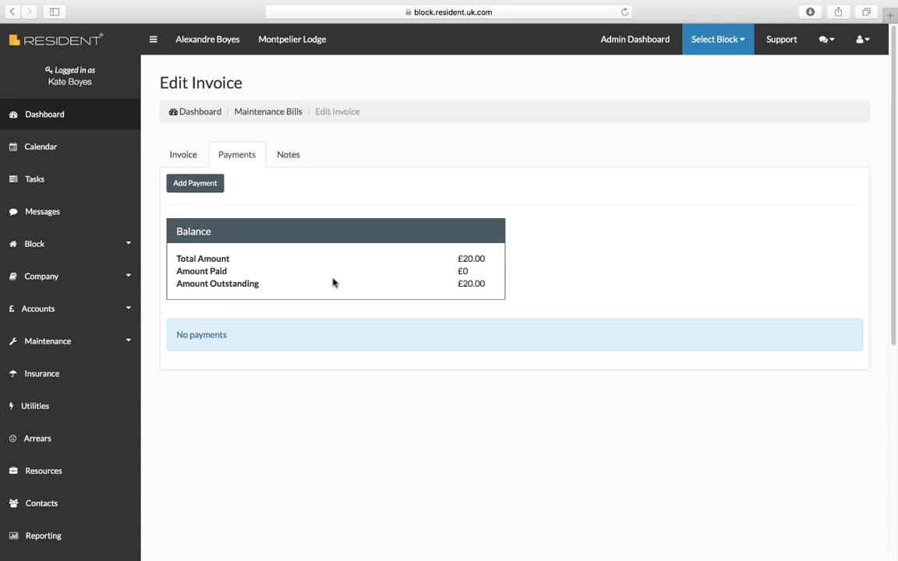
Add and save a £20 payment dated 04/08/2016 by Bank Transfer on the Window Cleaning invoice.
left_click(191, 184)
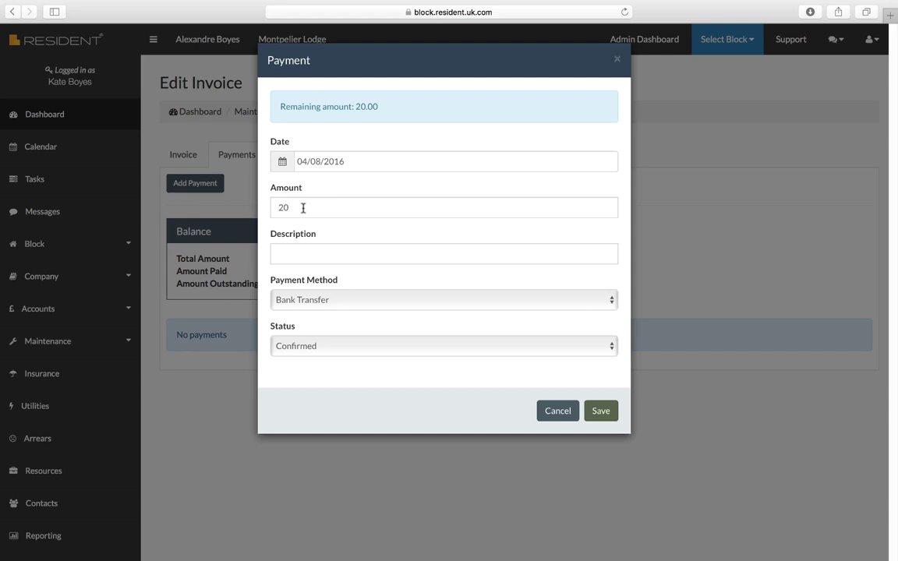
left_click(302, 250)
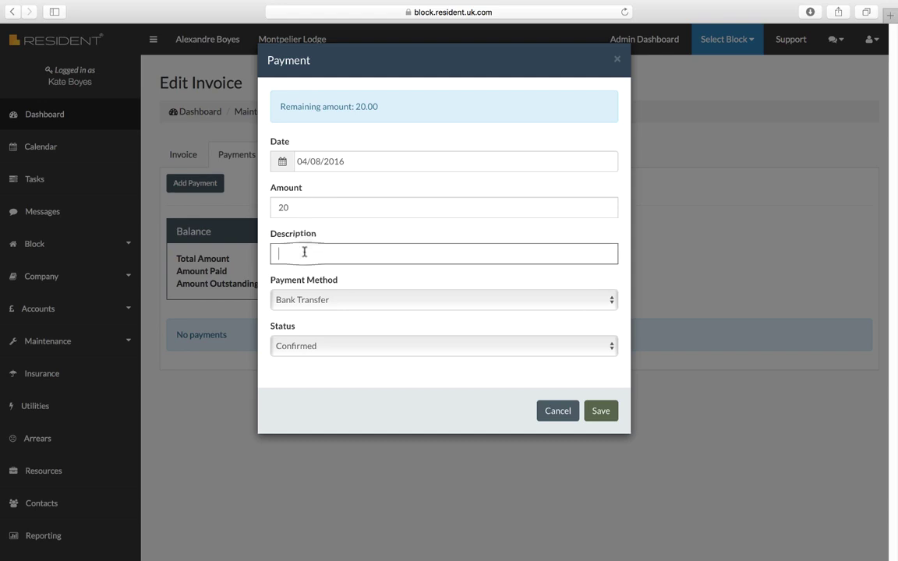
left_click(610, 302)
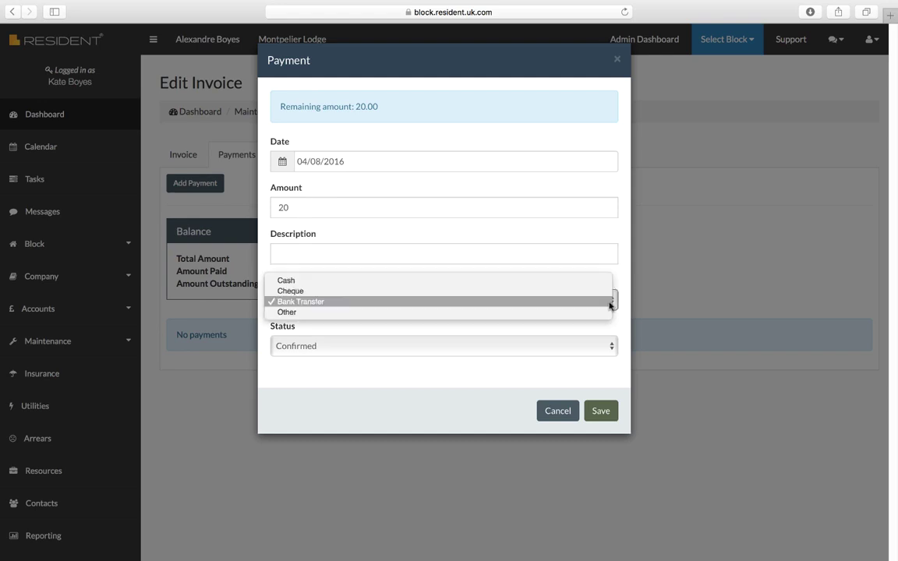
left_click(553, 303)
left_click(608, 351)
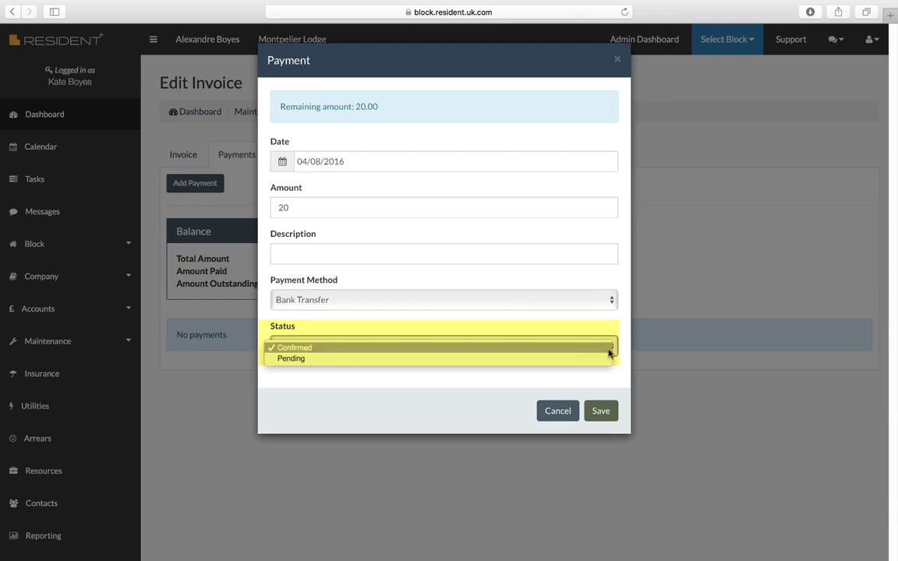
left_click(602, 358)
left_click(601, 411)
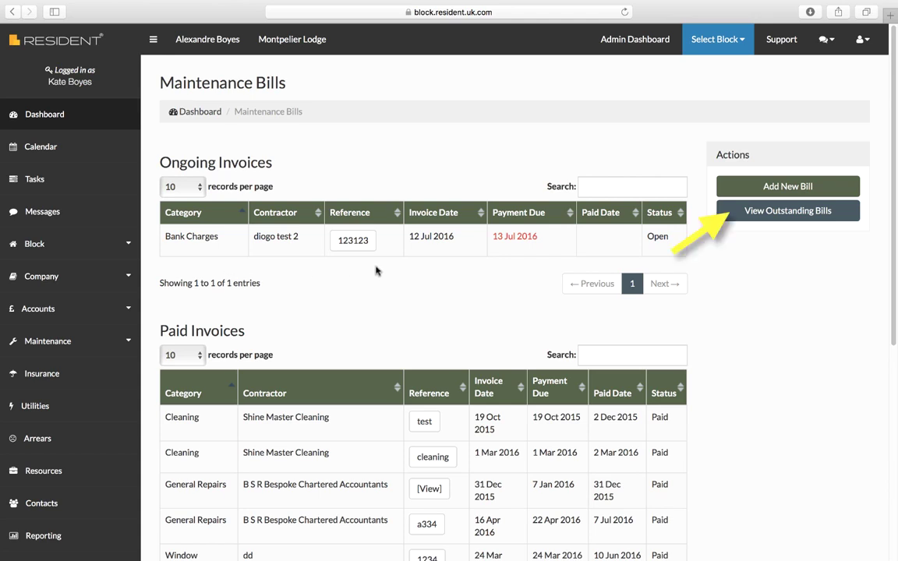
View the outstanding bills and record a £250 payment against the Bank Charges bill.
left_click(800, 211)
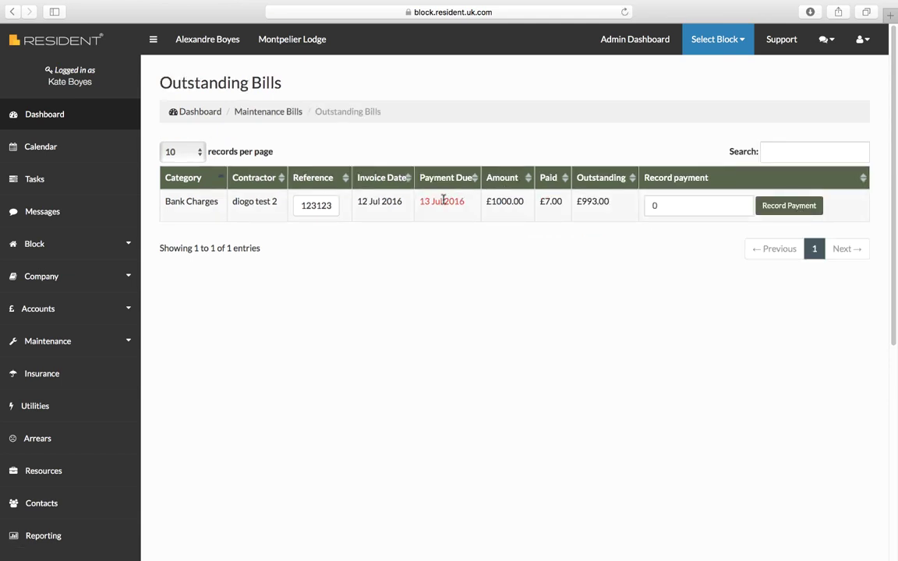
left_click(696, 205)
key("BackSpace")
type("250")
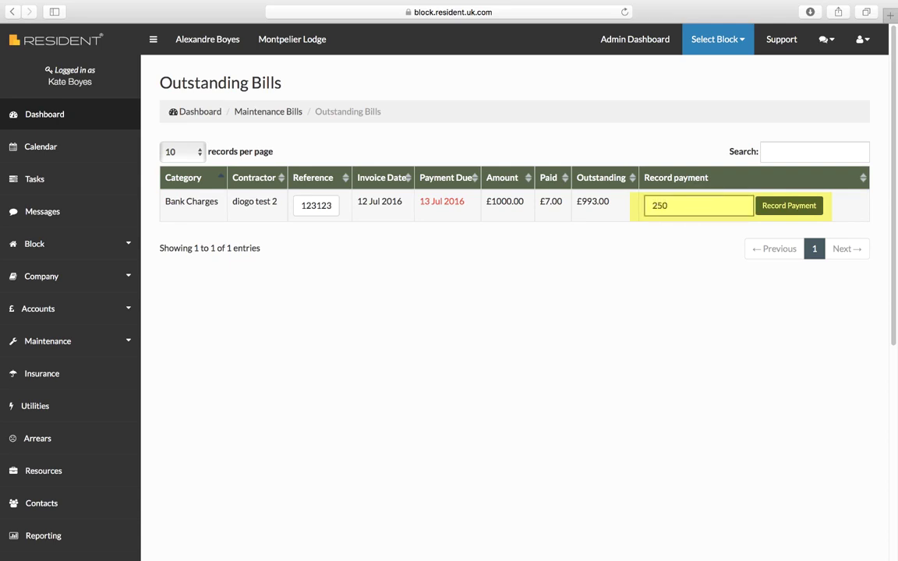
left_click(795, 205)
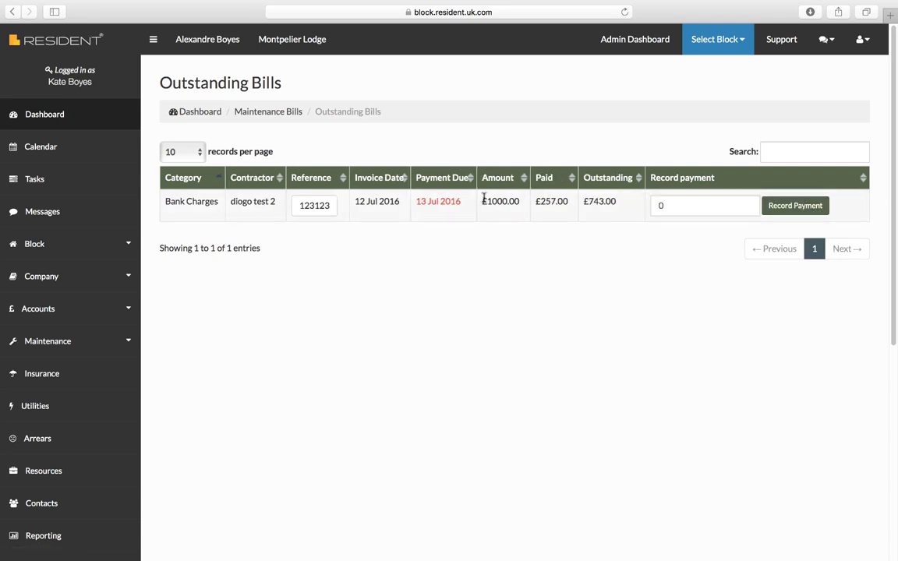
Add the description "part payment" to the £250 payment on the Bank Charges invoice and save it.
left_click(316, 207)
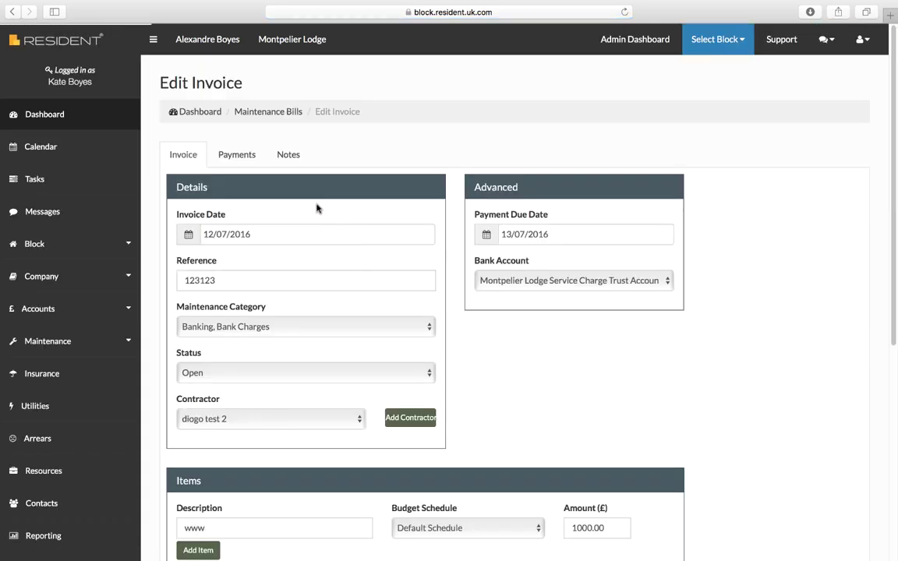
left_click(232, 156)
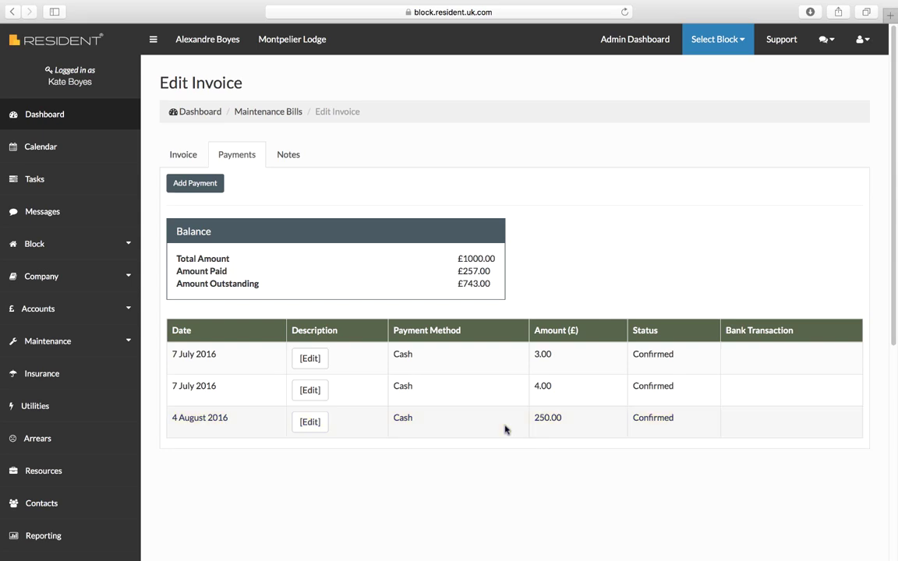
left_click(315, 423)
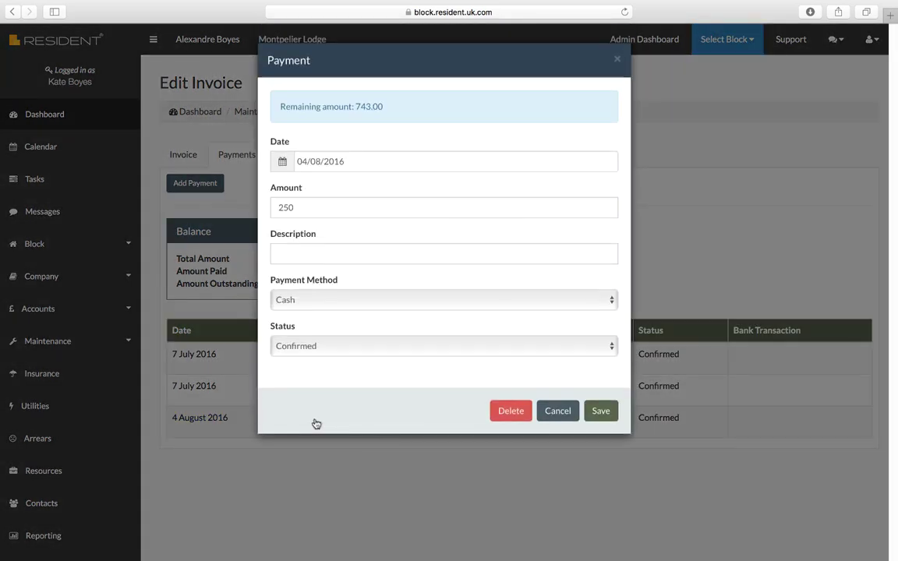
left_click(339, 255)
type("part payment")
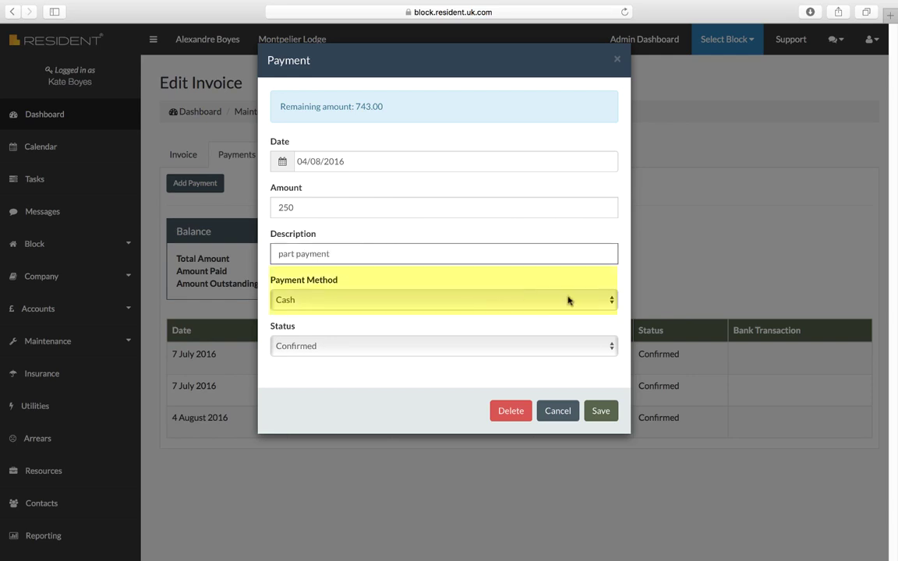
left_click(600, 411)
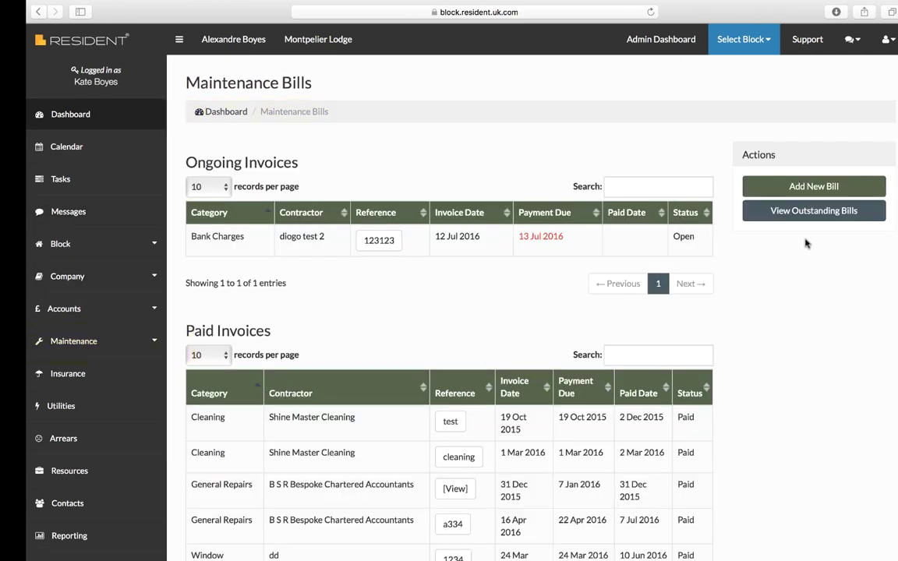
Start a new maintenance bill with invoice date 04/08/2016 and reference NEWBILL1.
left_click(803, 187)
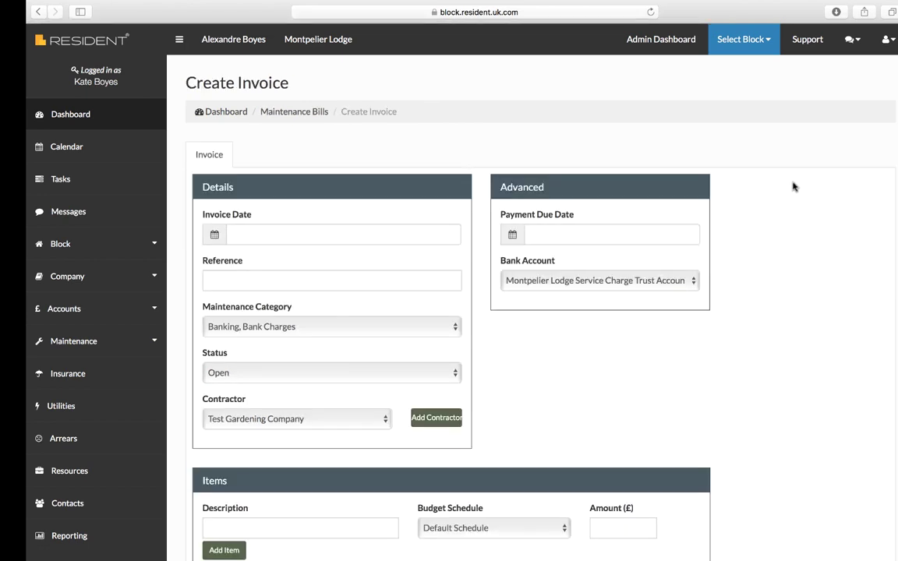
left_click(245, 234)
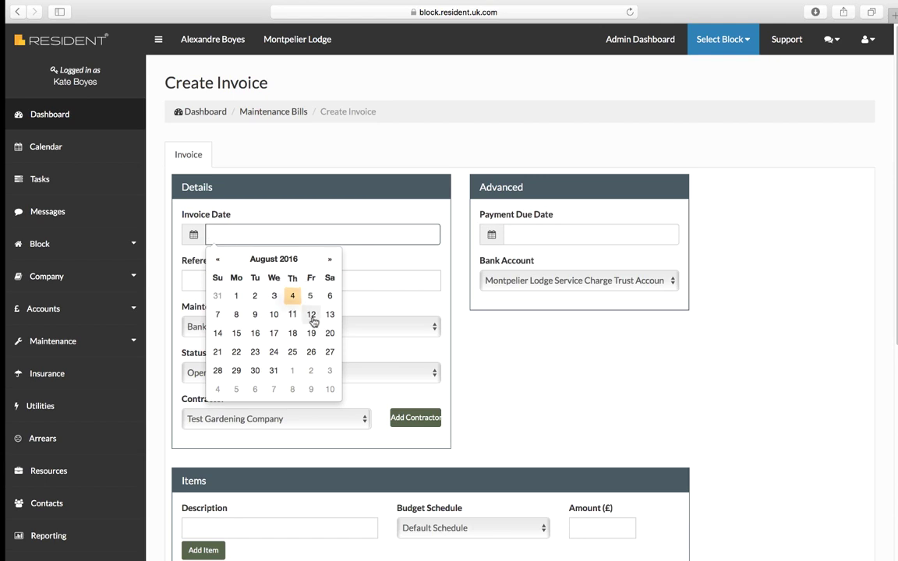
left_click(292, 296)
left_click(236, 282)
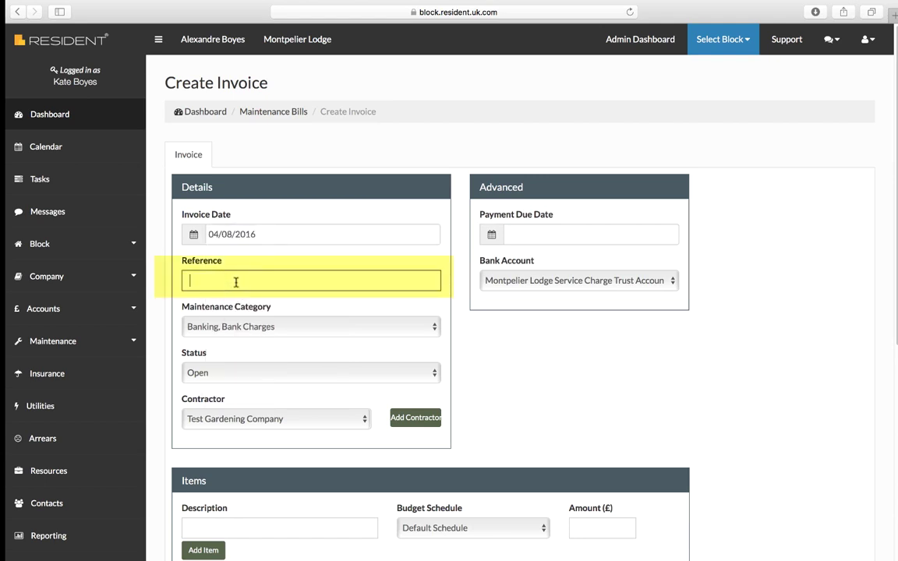
type("NEWBILL1")
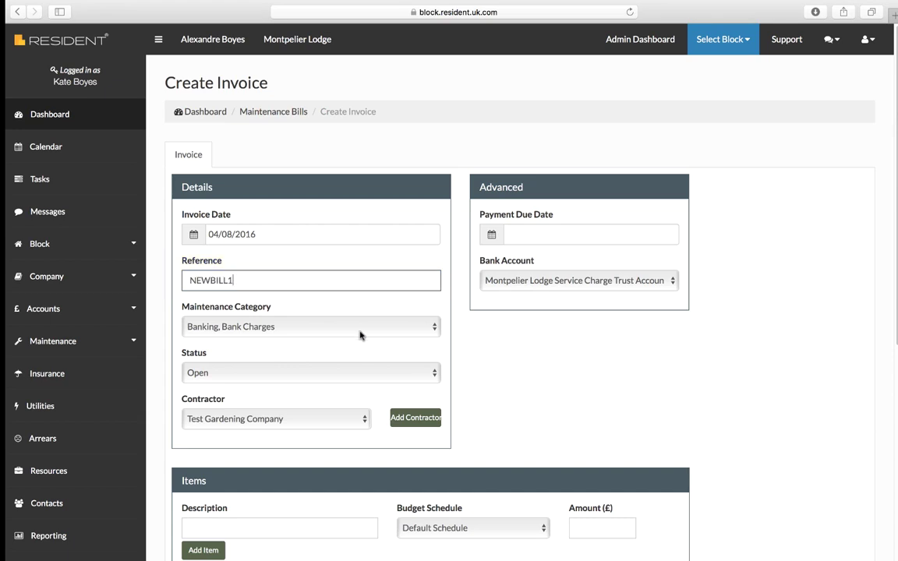
Set the new bill's maintenance category to General Admin, Sundry Charges and its status to Open.
left_click(433, 334)
left_click(344, 371)
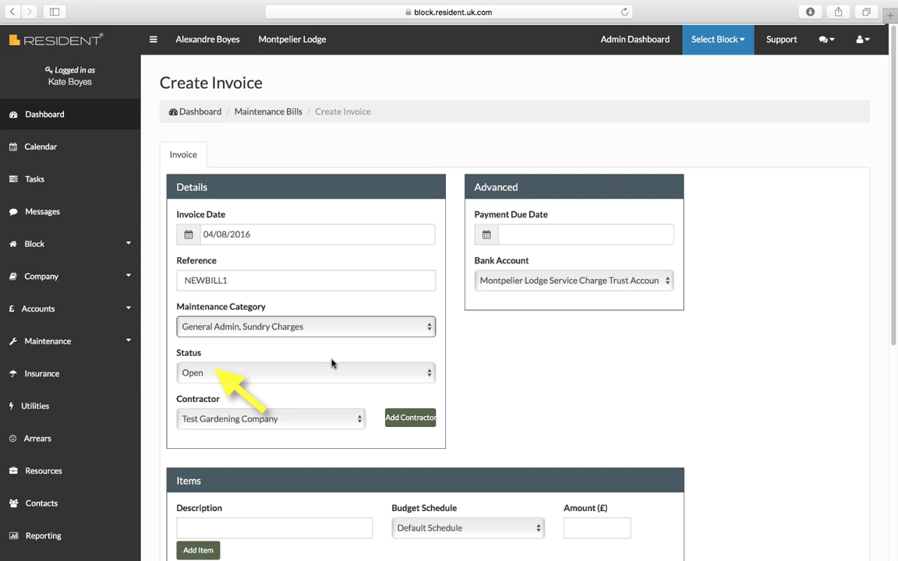
left_click(417, 377)
left_click(386, 385)
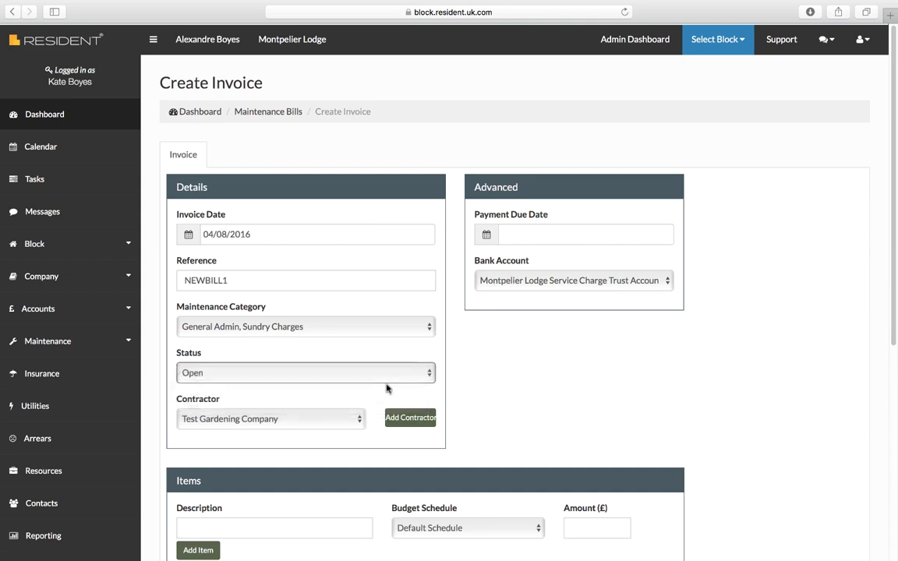
Try the new bill's other statuses, return it to Open, and keep Test Gardening Company as the contractor.
left_click(401, 374)
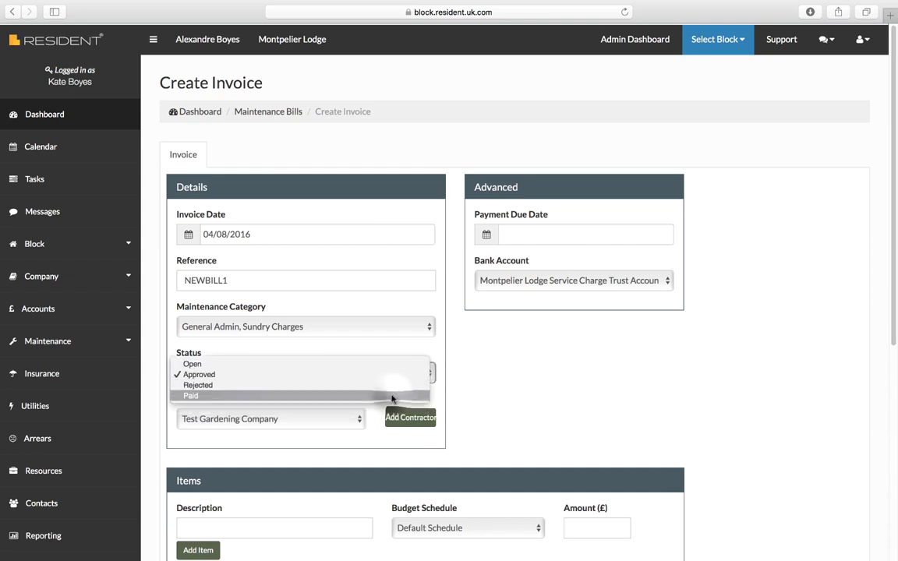
left_click(393, 395)
left_click(429, 376)
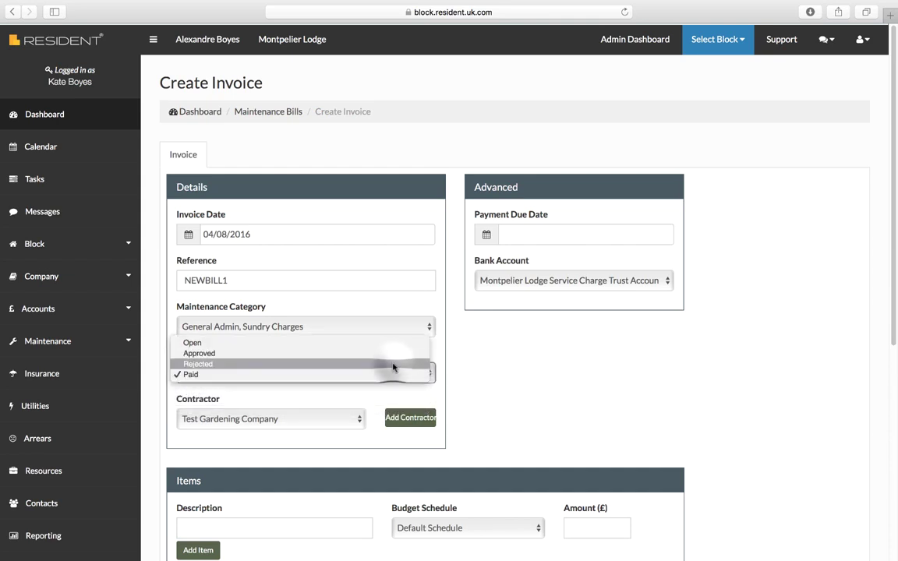
left_click(414, 344)
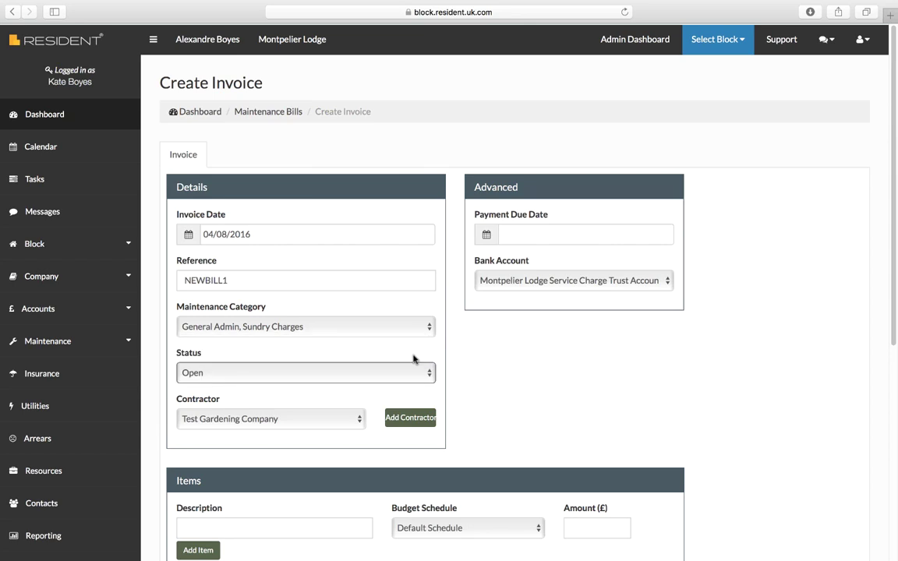
left_click(358, 423)
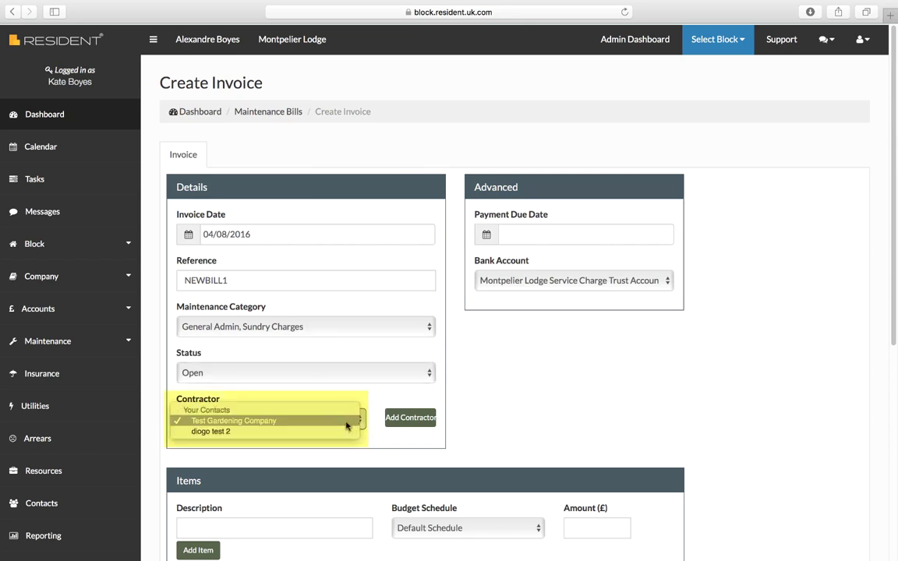
left_click(395, 423)
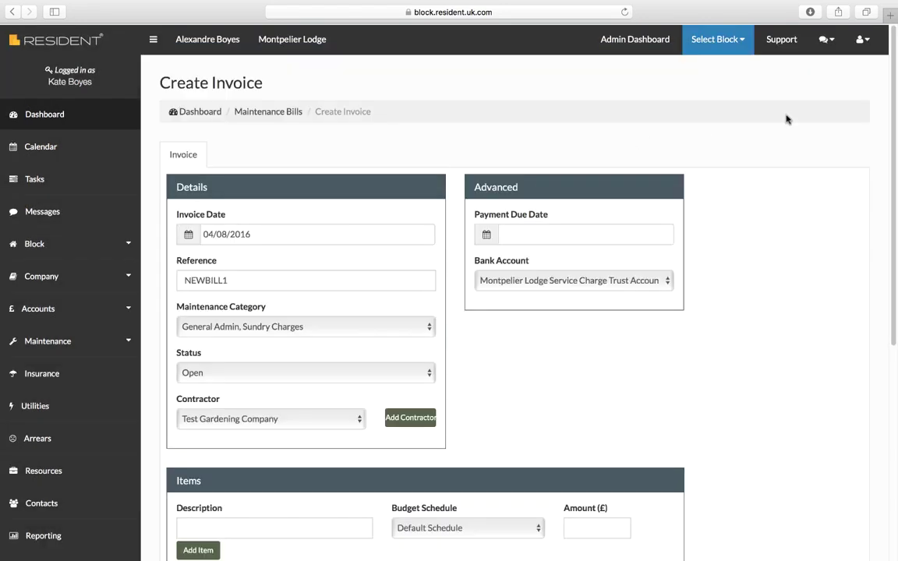
Enter a bill item "admin time" for £10 on the Default Schedule and add two blank item rows.
scroll(896, 114, "down", 2)
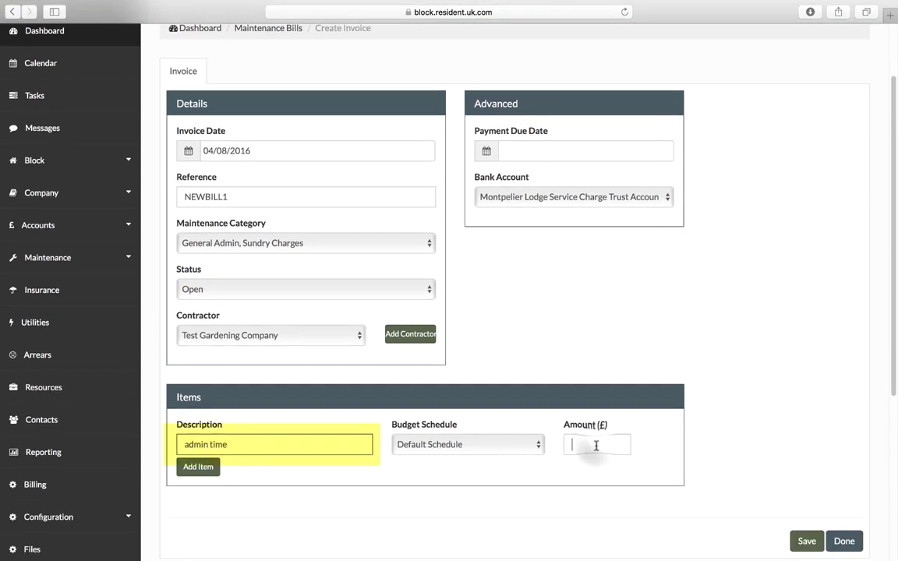
type("10")
left_click(483, 446)
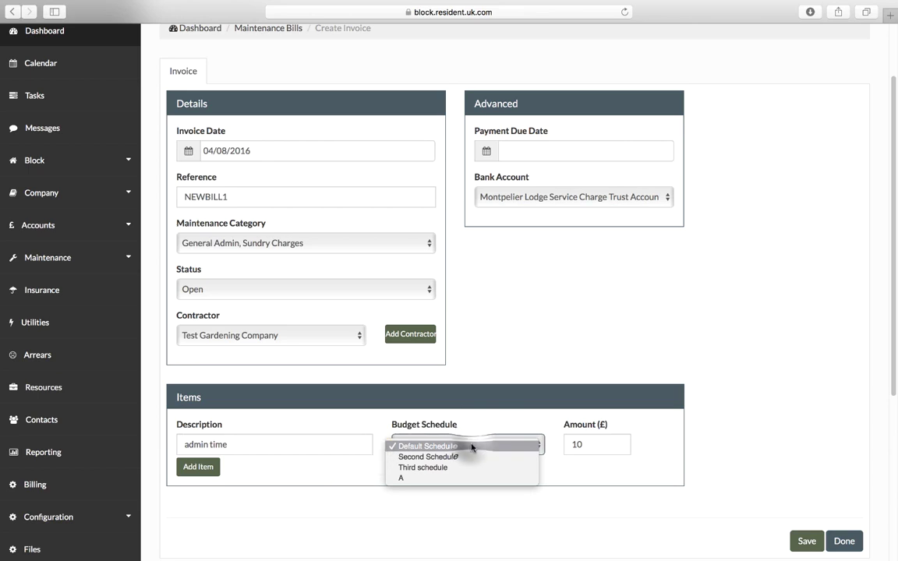
left_click(466, 446)
left_click(198, 468)
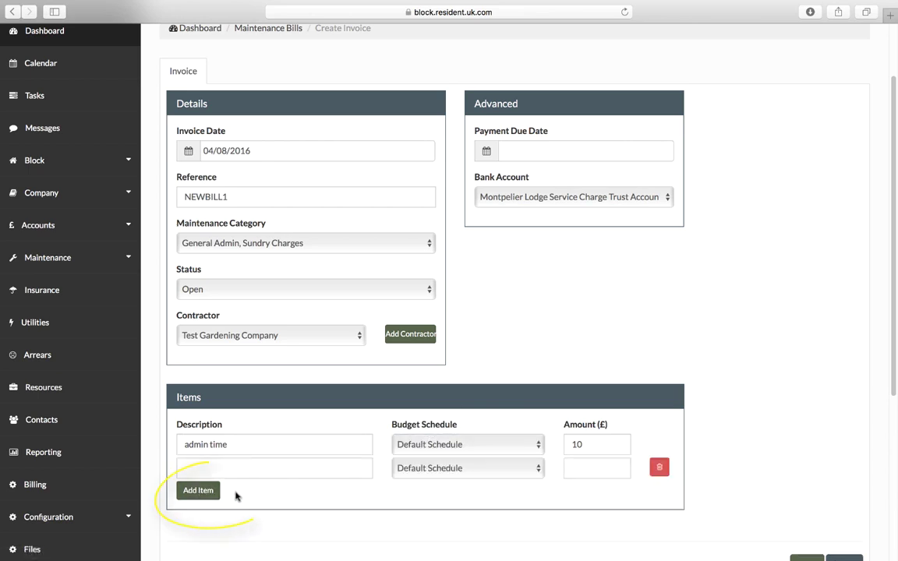
left_click(199, 491)
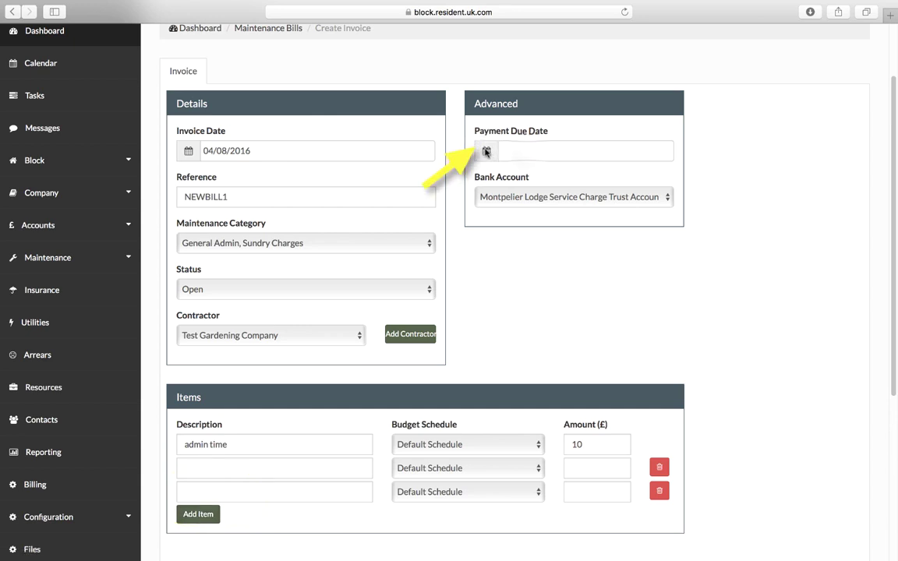
Set the bill's payment due date to 08/08/2016 and try to save the bill.
left_click(527, 151)
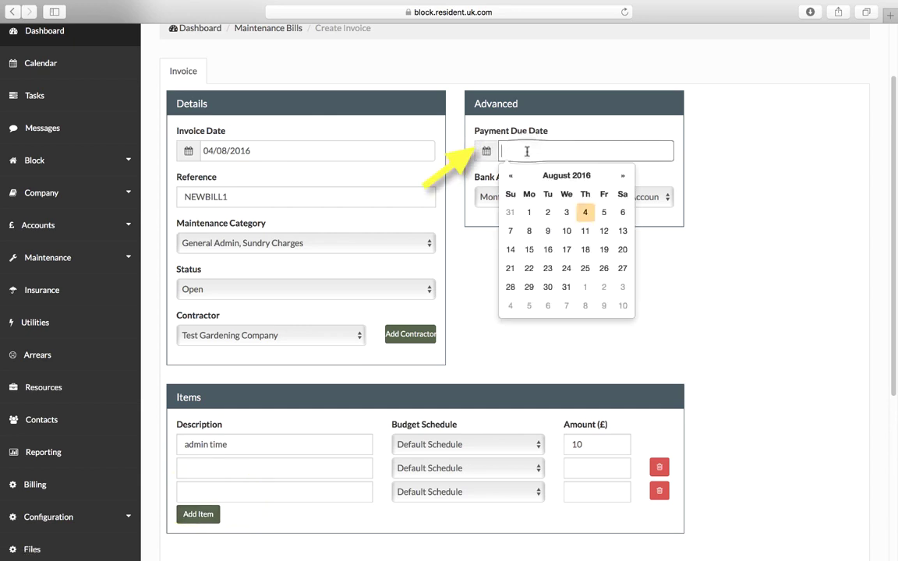
left_click(528, 230)
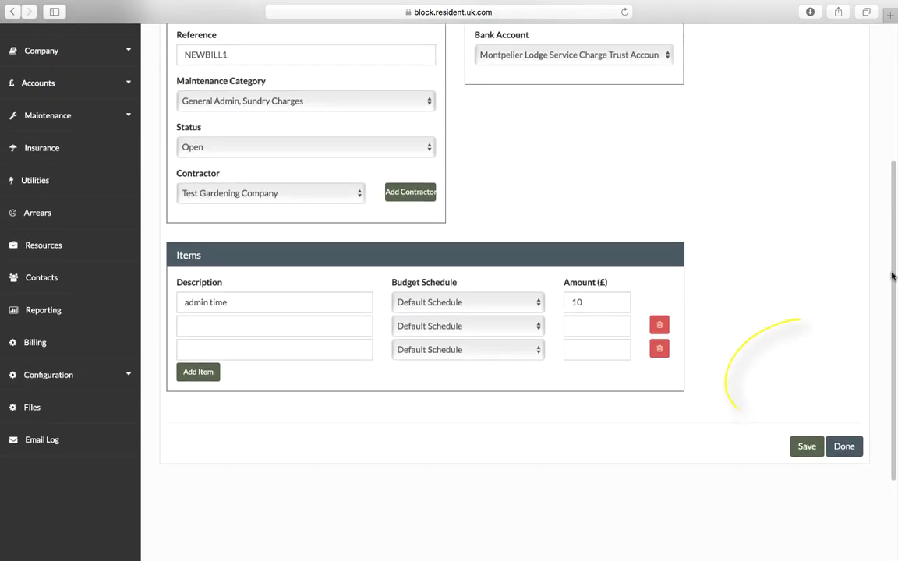
scroll(514, 312, "down", 2)
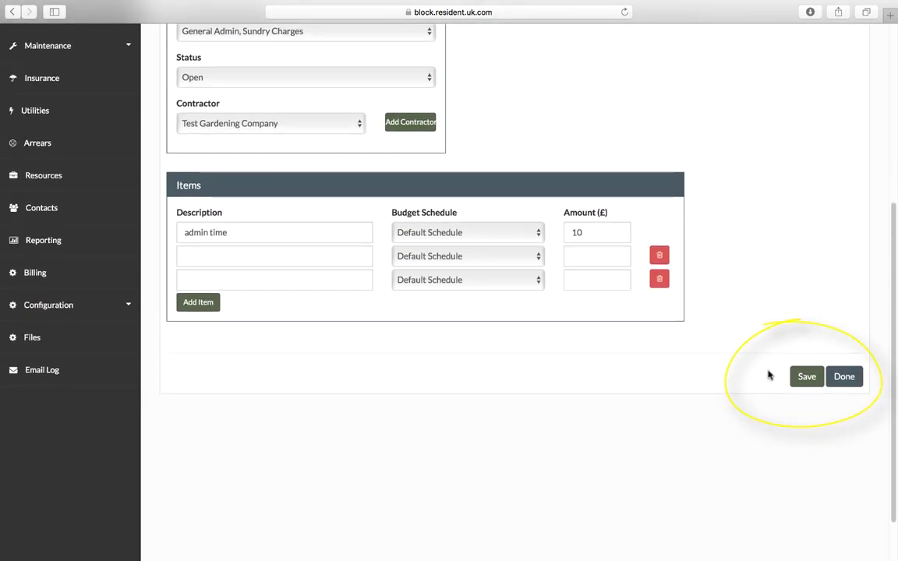
left_click(807, 377)
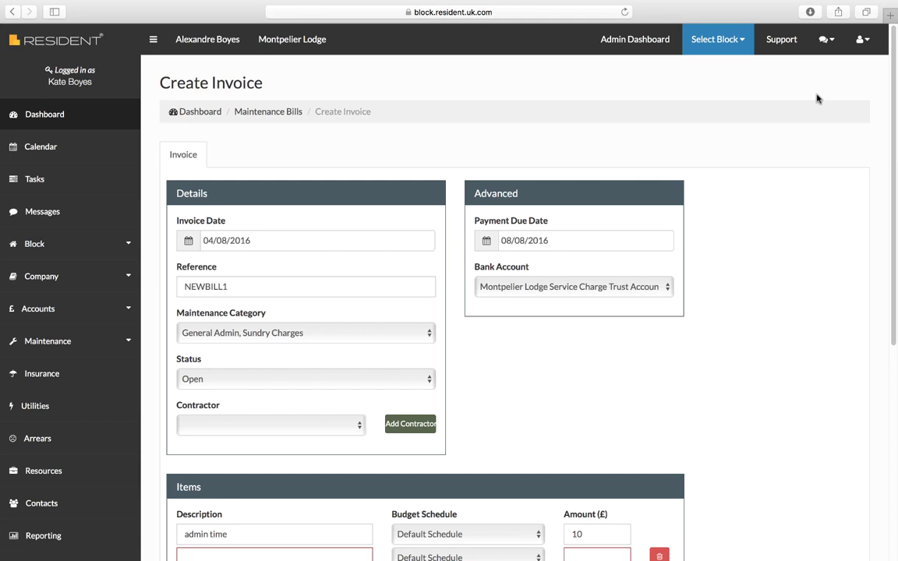
Open the Support page.
left_click(781, 43)
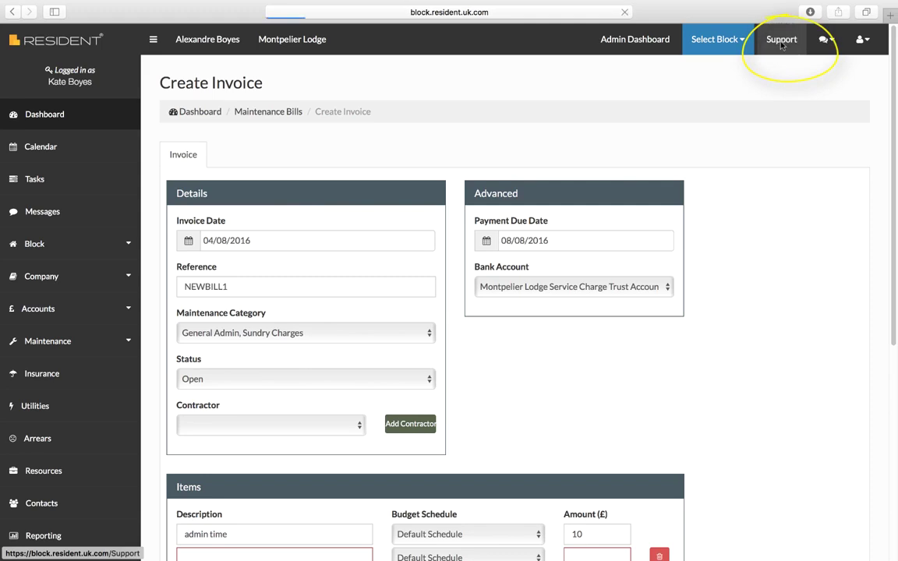